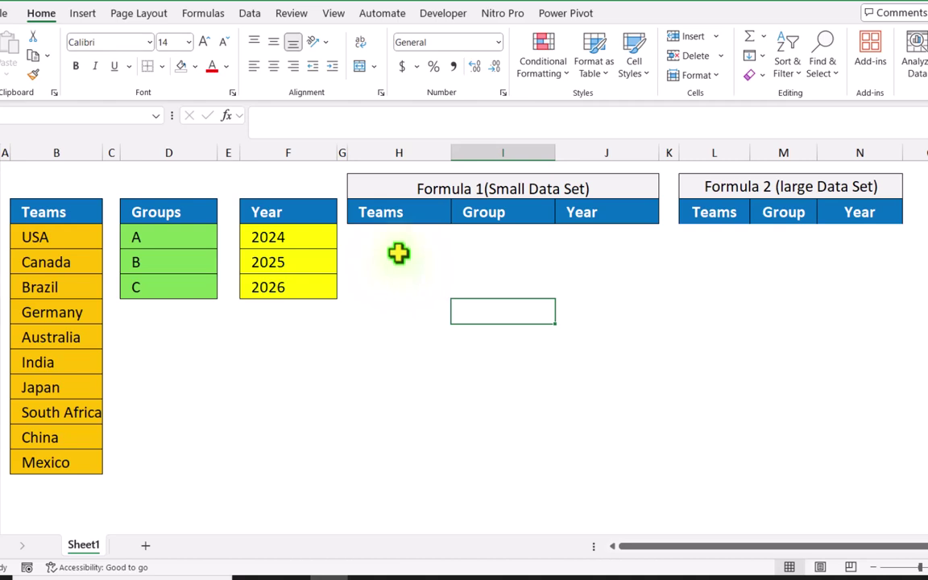
- Enter =B4:B13&"|"&TRANSPOSE(D4:D6) in H4 to spill each team paired with groups A, B, C
left_click(399, 238)
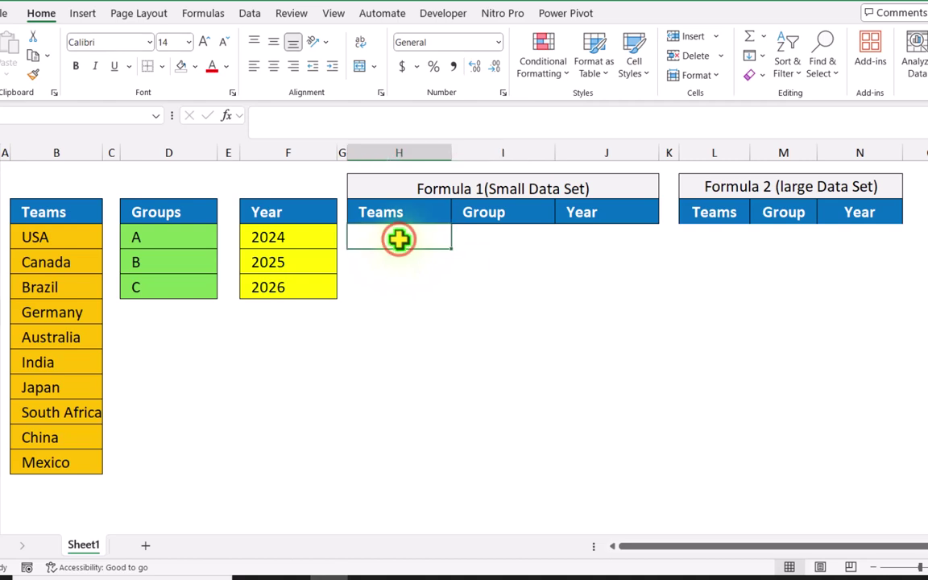
type("=")
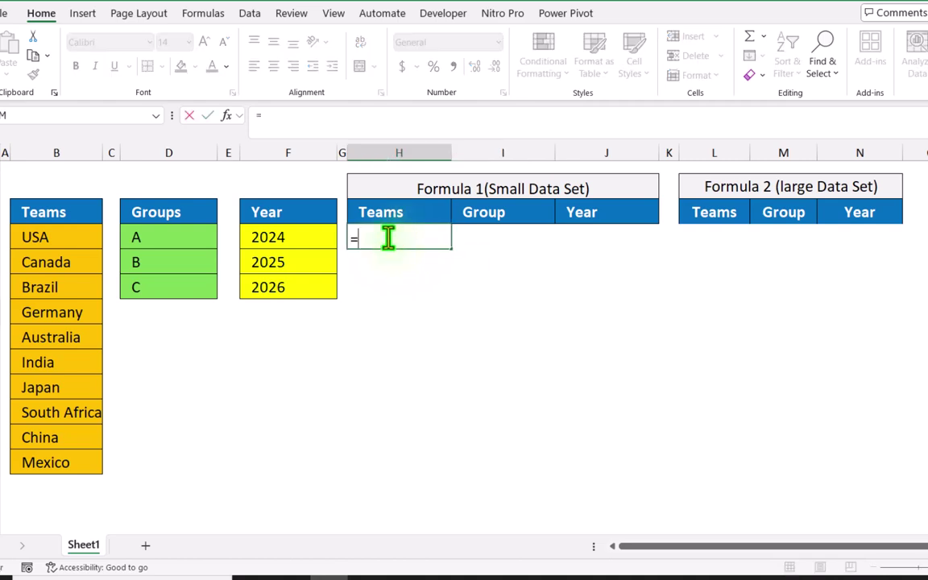
left_click_drag(35, 236, 62, 463)
type("&")
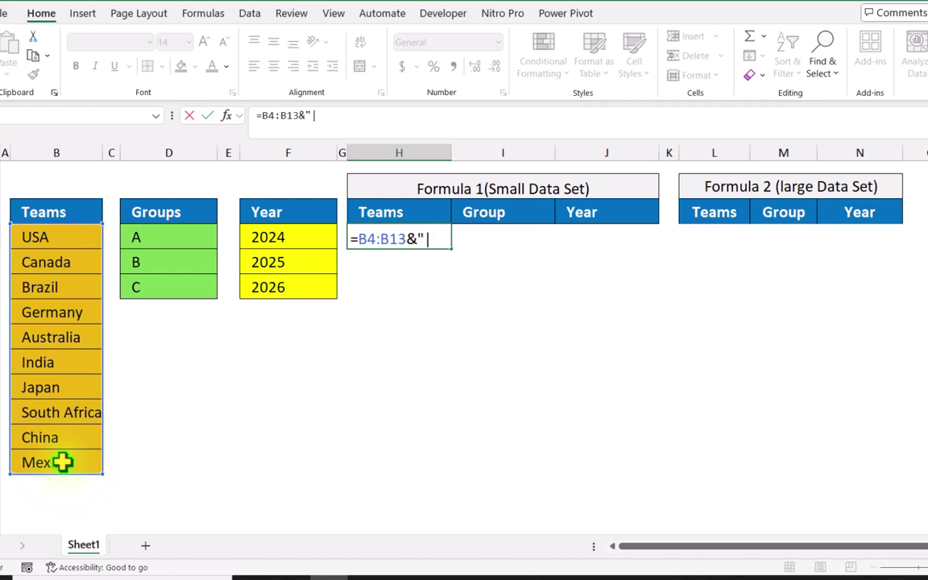
type("\"|\"&tra")
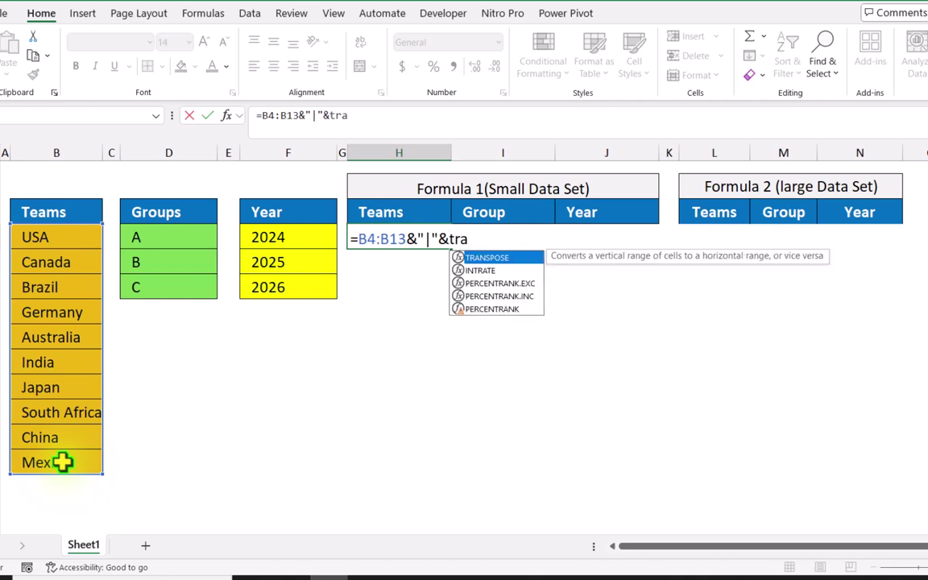
double_click(487, 257)
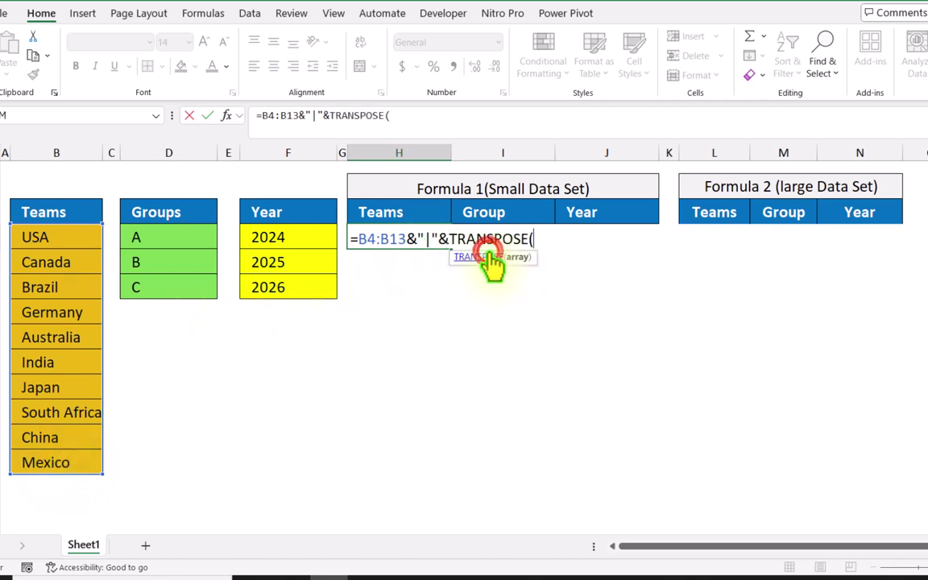
left_click_drag(152, 233, 165, 283)
type(")")
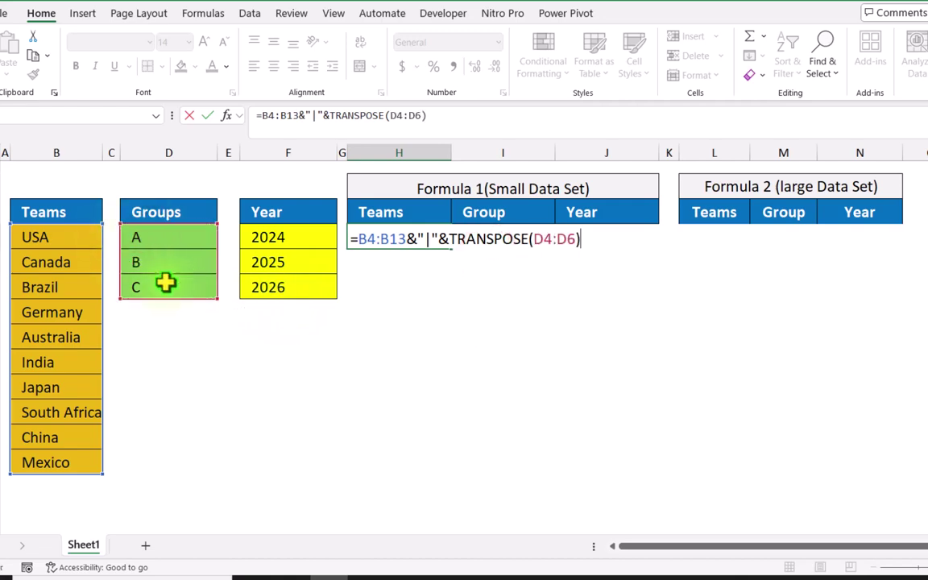
key("Return")
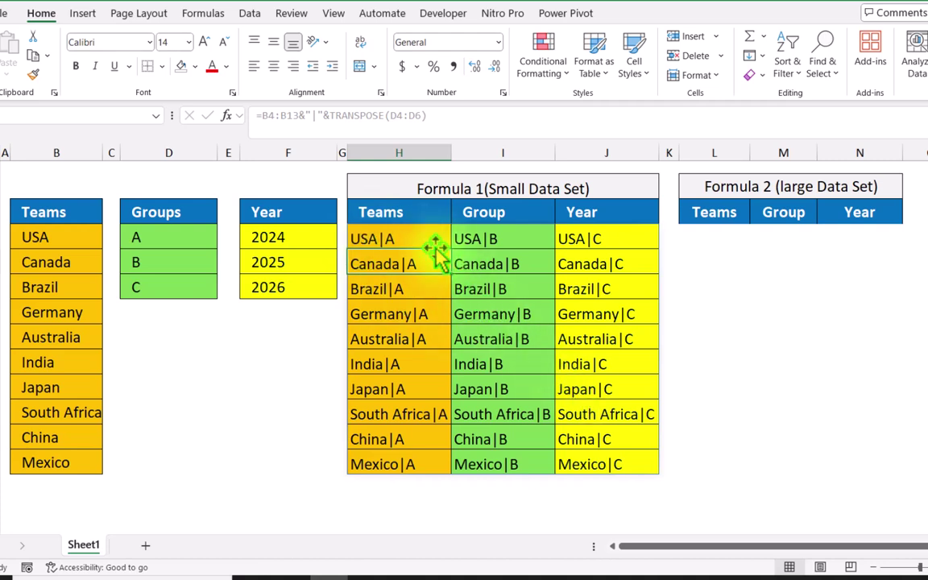
left_click(413, 234)
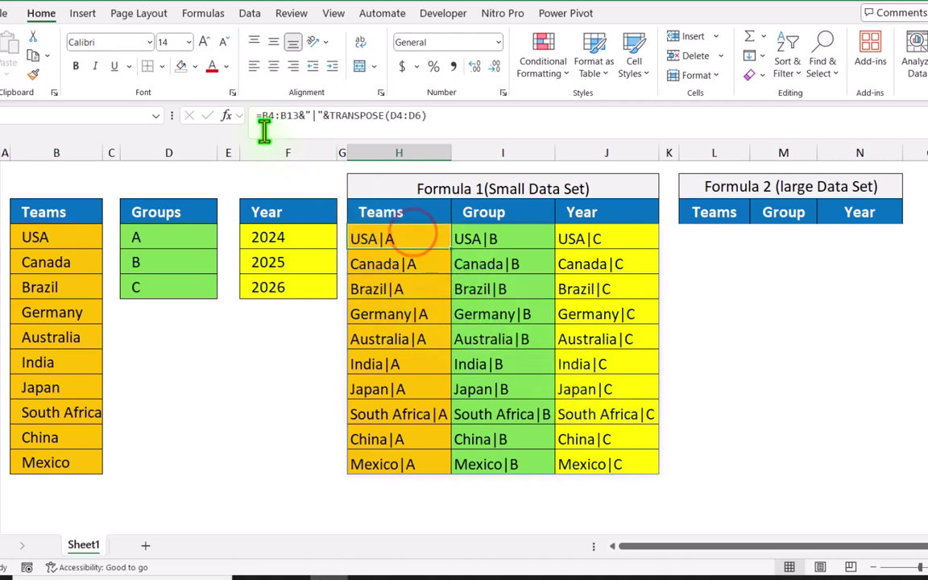
- Wrap H4's formula in TOCOL so the team|group pairs form a single column
left_click(261, 115)
type("Toco")
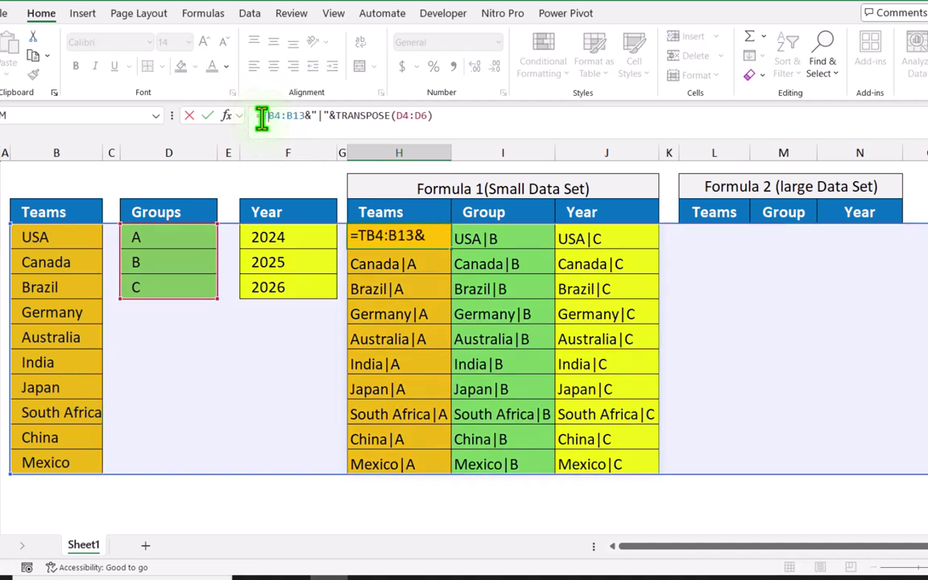
type("l(")
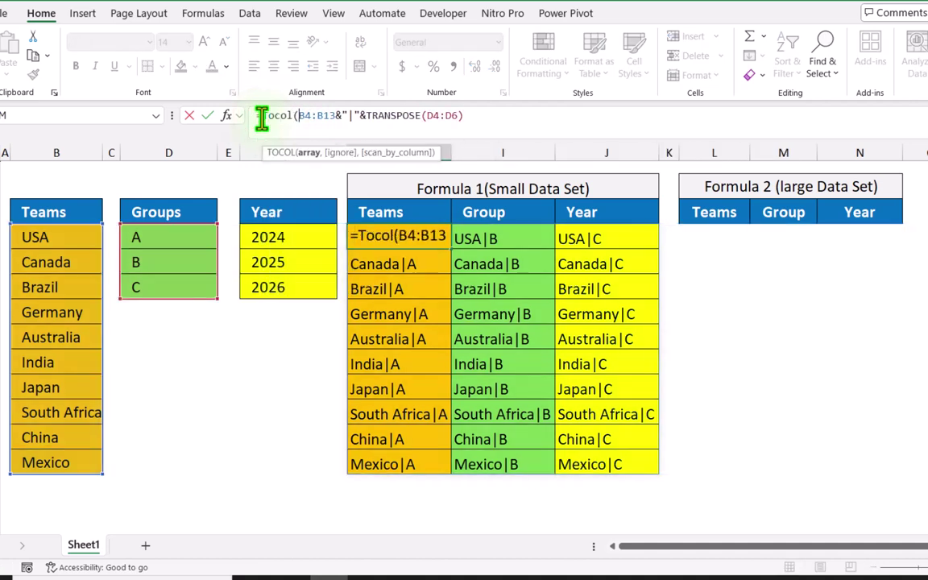
left_click(498, 115)
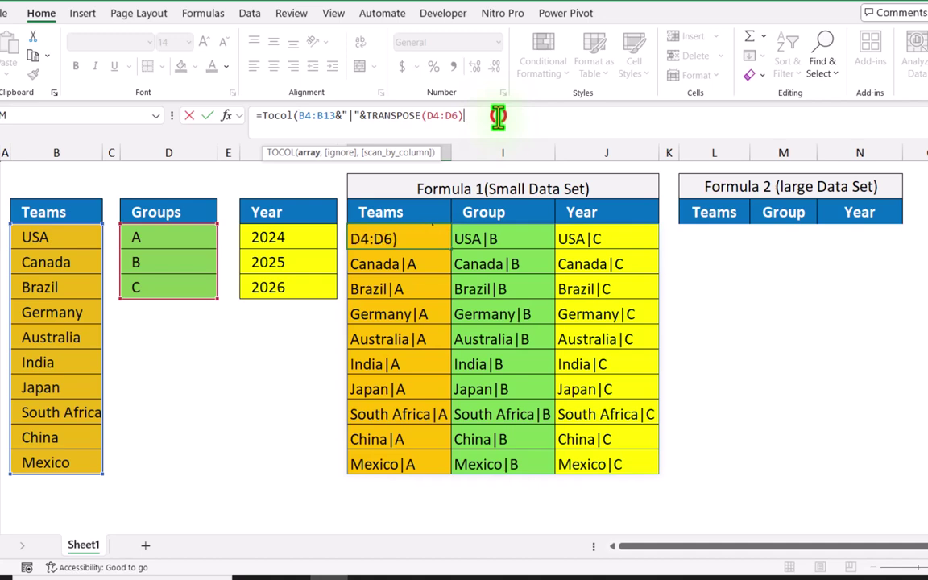
type(")")
key("Return")
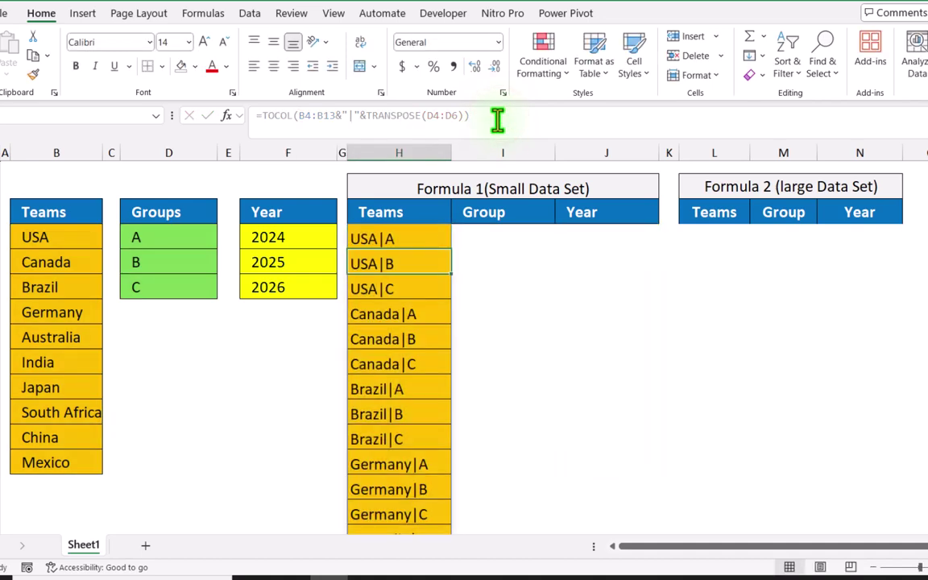
- Append &"|"&TRANSPOSE(F4:F6) so each pair gets every year, like USA|A|2024
left_click(426, 235)
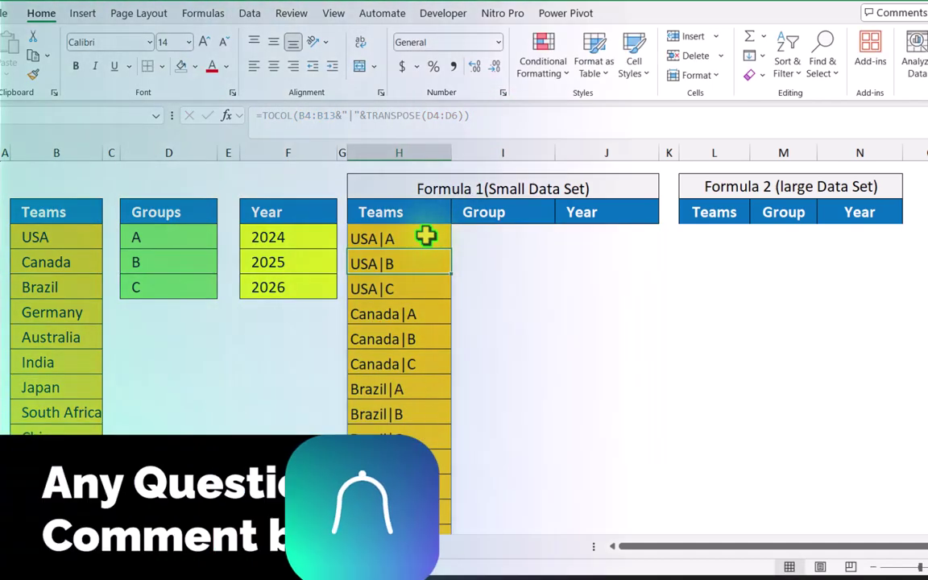
left_click(495, 125)
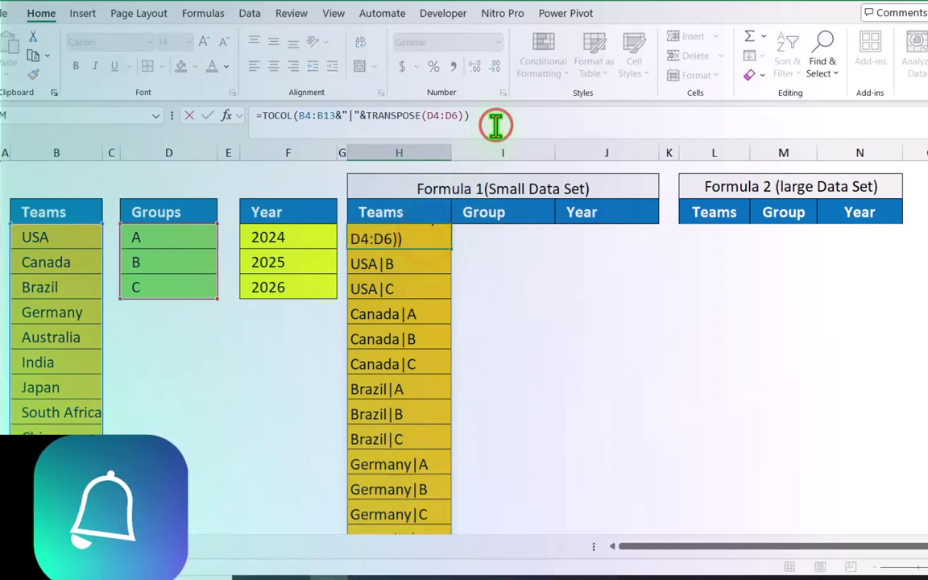
type("&\"|\"&t")
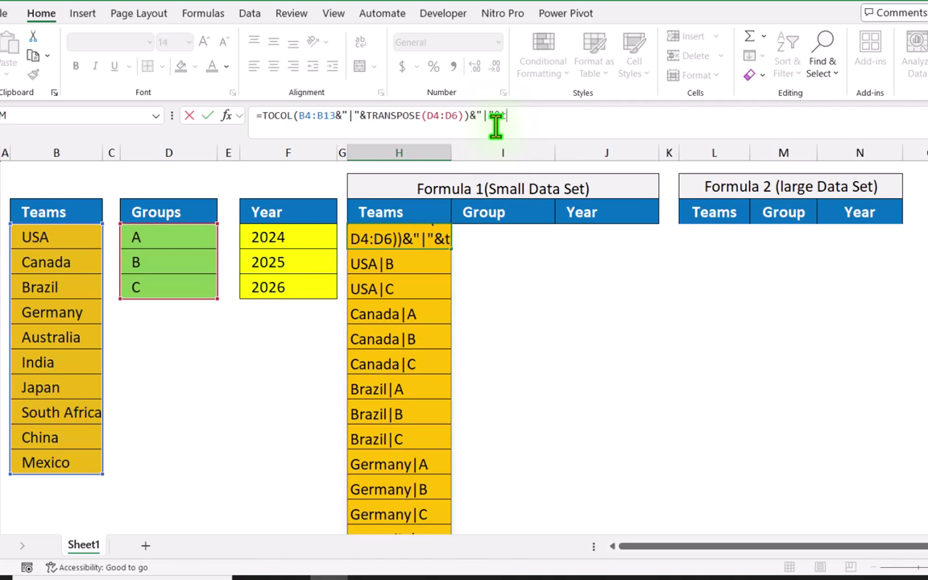
type("ran")
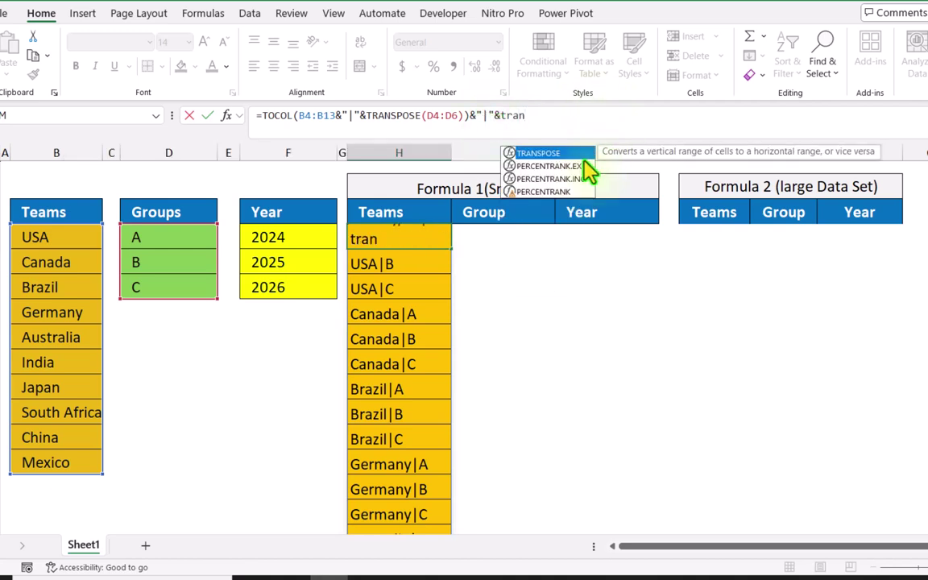
double_click(564, 153)
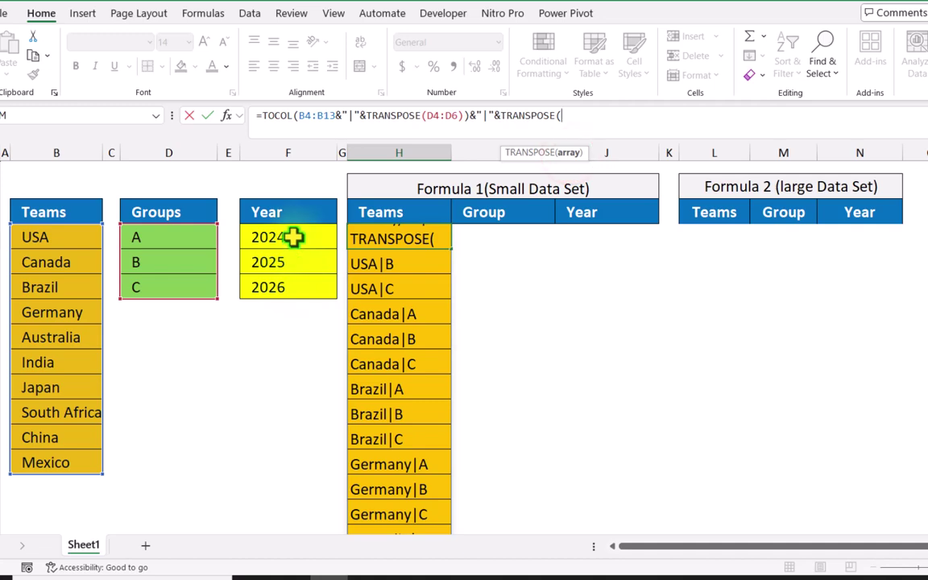
left_click_drag(293, 236, 304, 282)
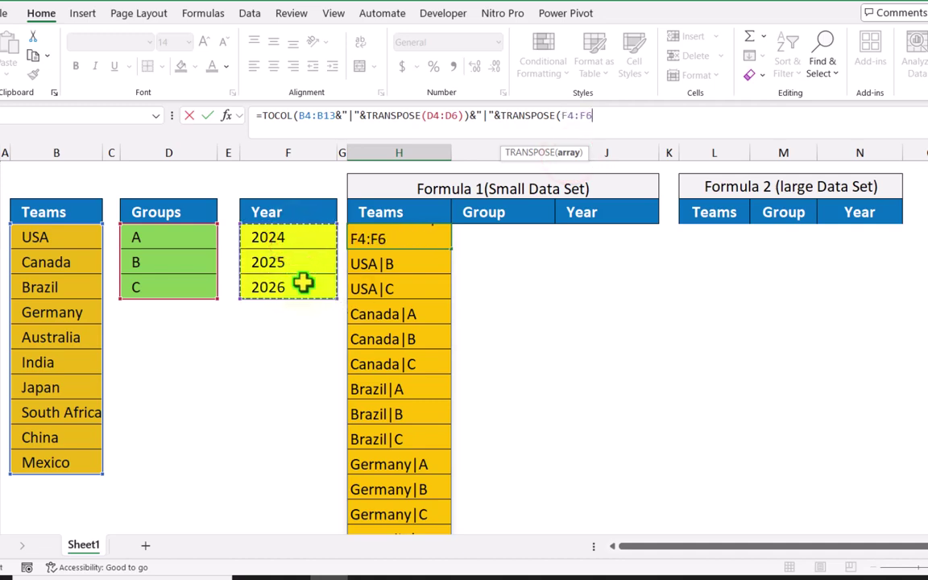
type(")")
key("Return")
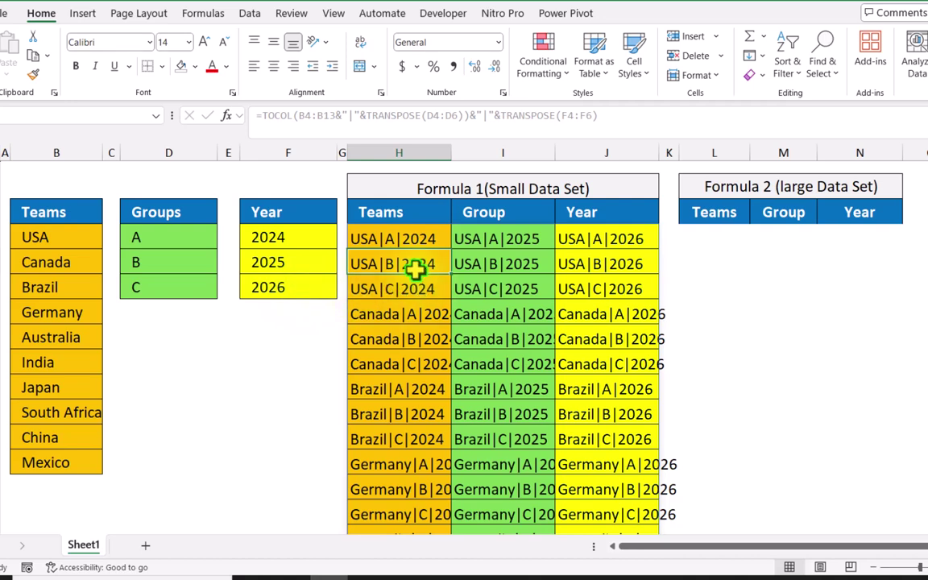
- Wrap H4's formula in an outer TOCOL to stack all combos in one column, then select its text
left_click(409, 242)
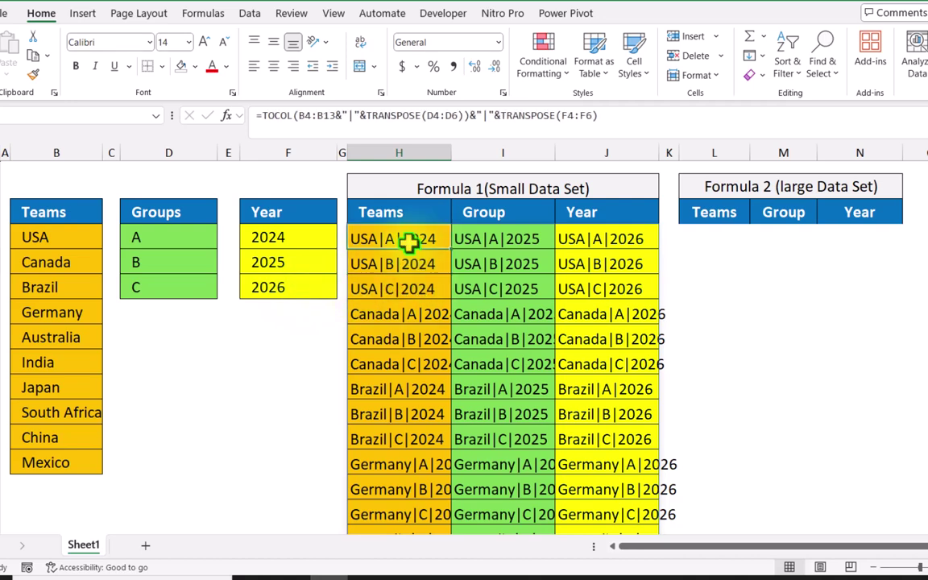
left_click(264, 115)
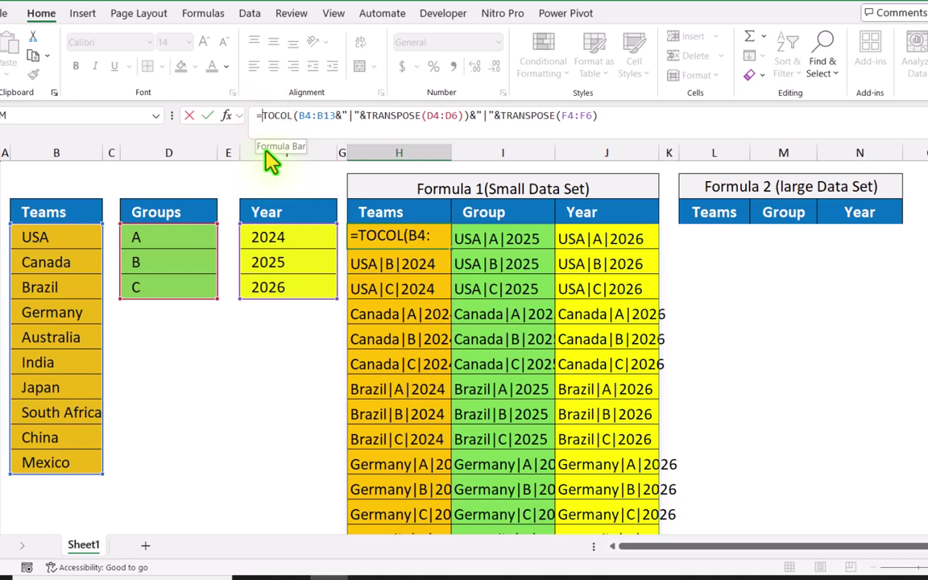
type("Tocol")
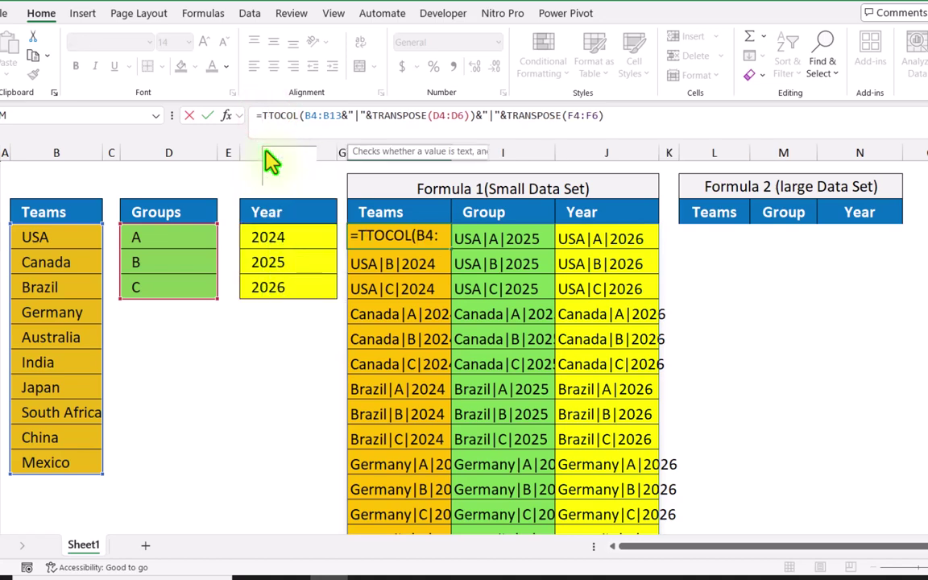
type("(")
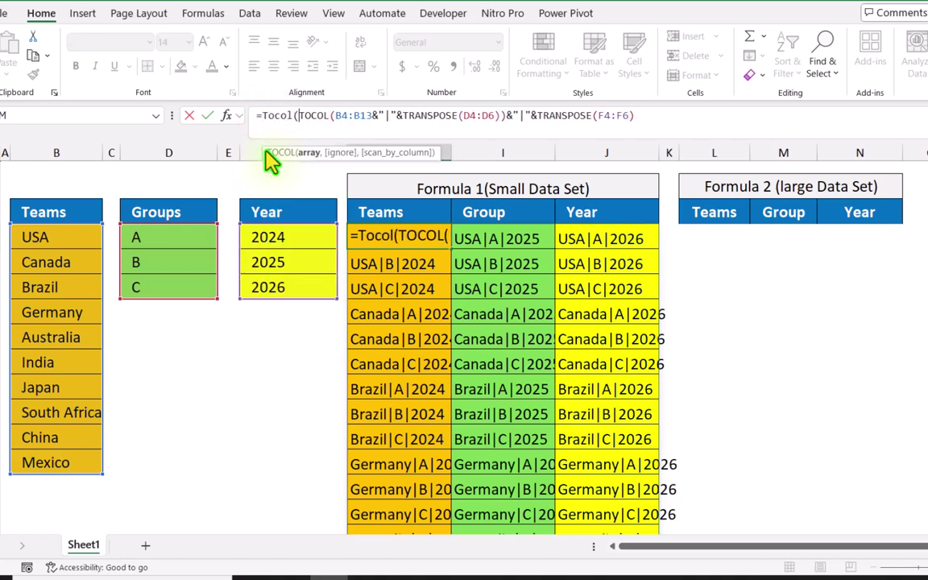
left_click(642, 117)
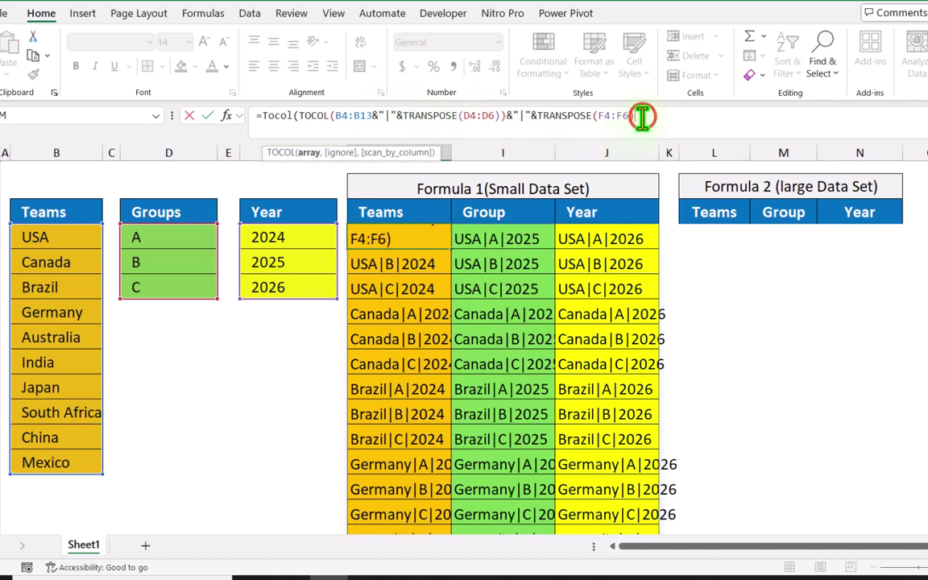
type(")")
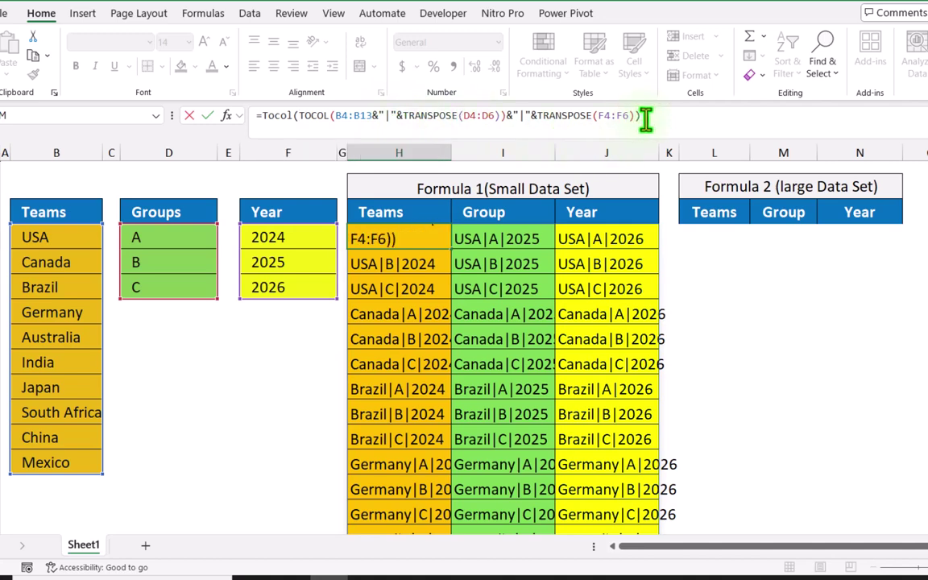
key("Return")
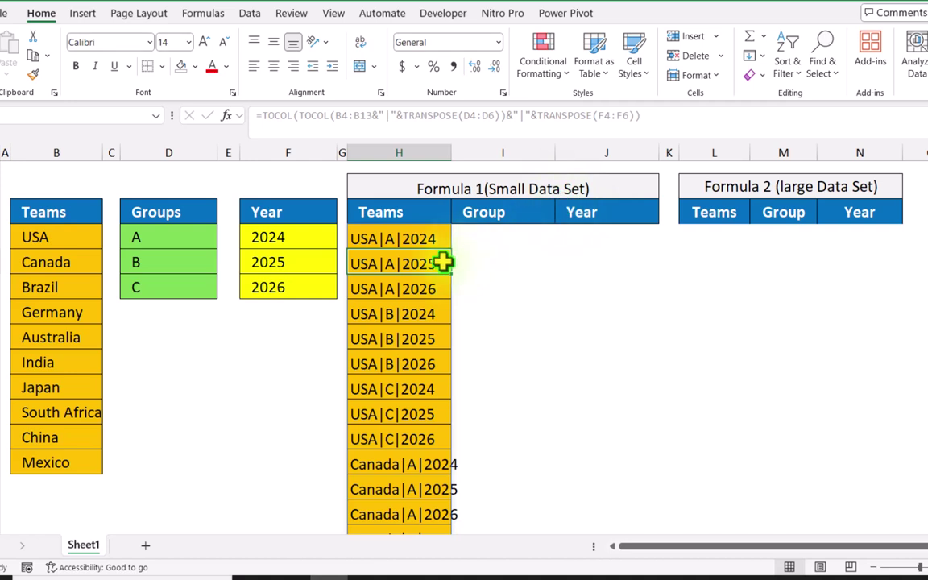
left_click(387, 238)
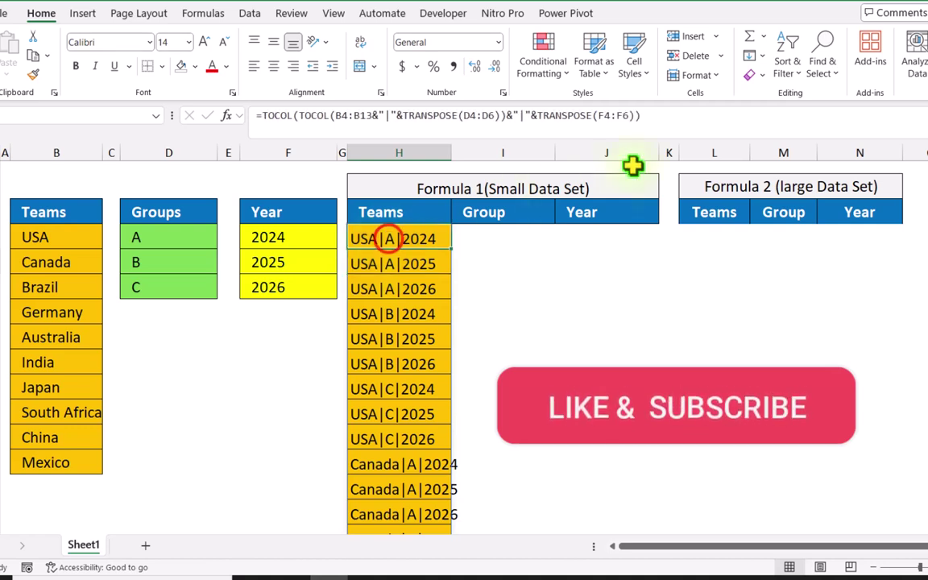
left_click_drag(667, 115, 150, 155)
key("ctrl+c")
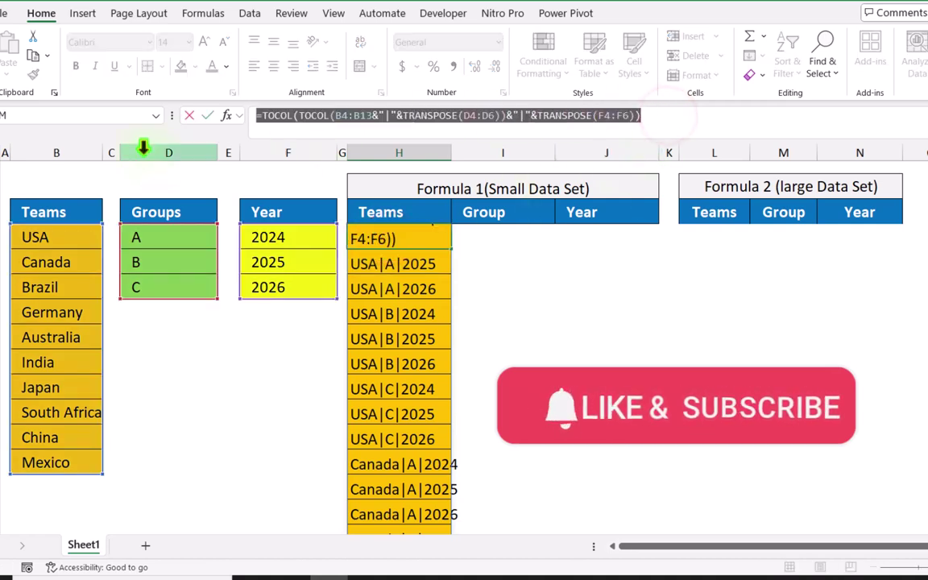
- Paste the copied nested TOCOL formula into L4 so column L lists the same combinations
key("Escape")
left_click(710, 239)
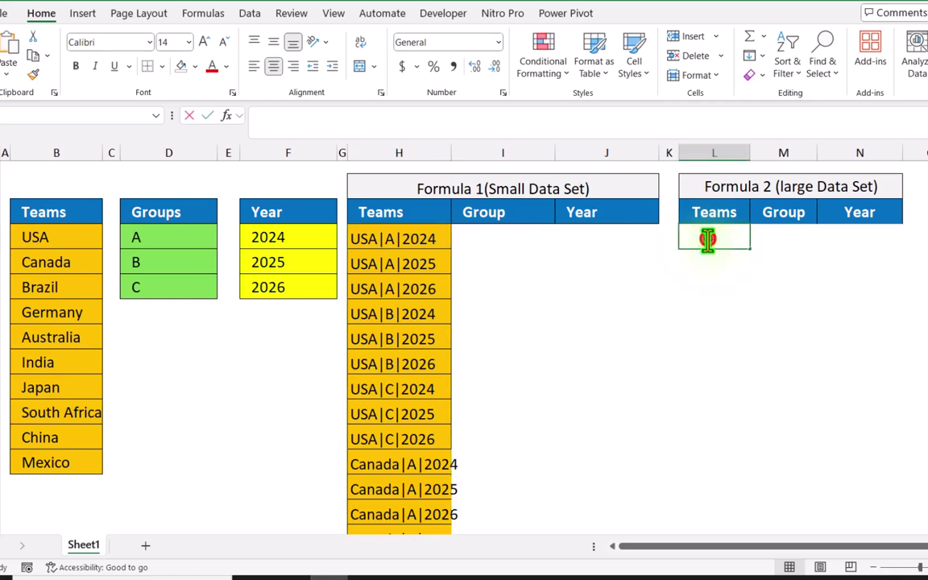
double_click(710, 238)
key("ctrl+v")
key("Return")
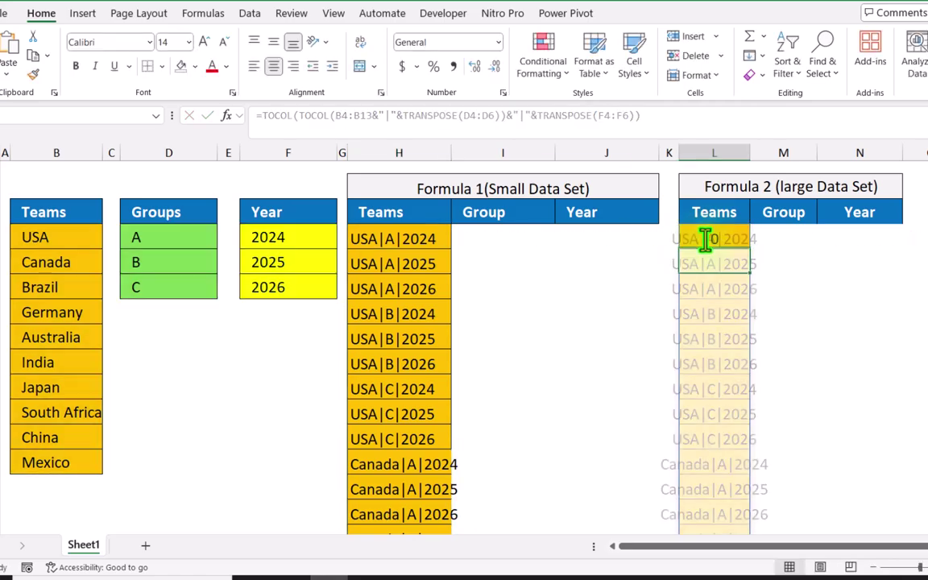
left_click(401, 238)
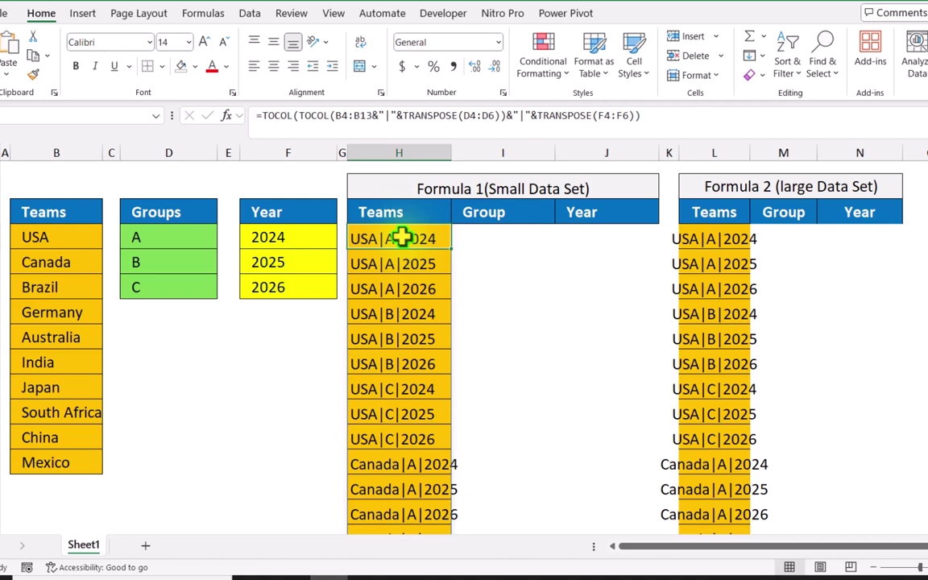
- Wrap H4's formula in TEXTJOIN(",",TRUE,…) to join all combinations into one string
left_click(260, 115)
type("Tex")
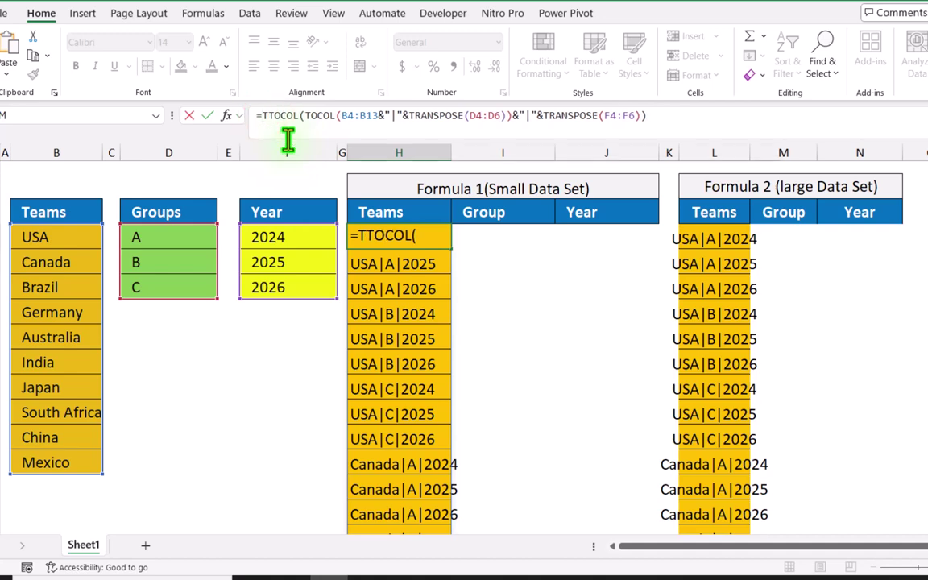
type("tjoin")
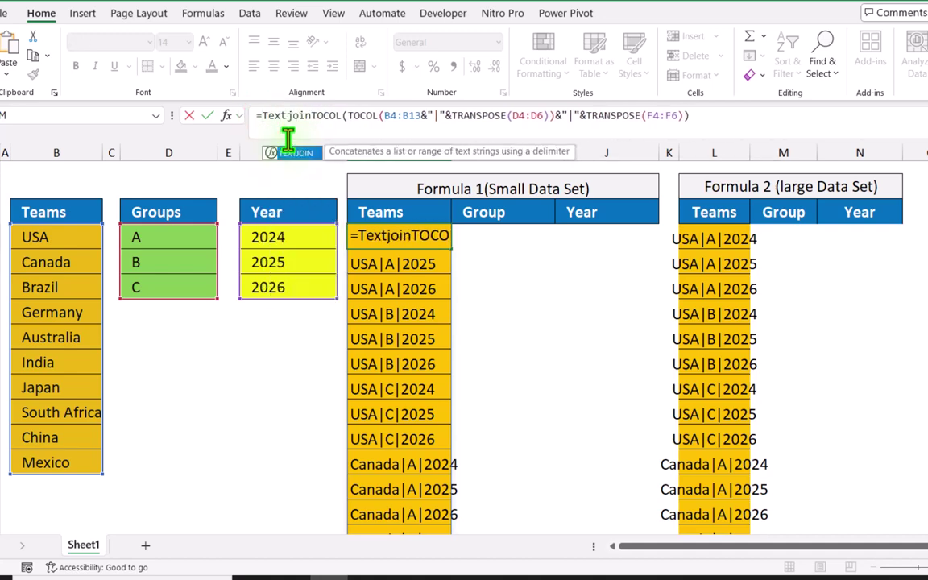
type("(")
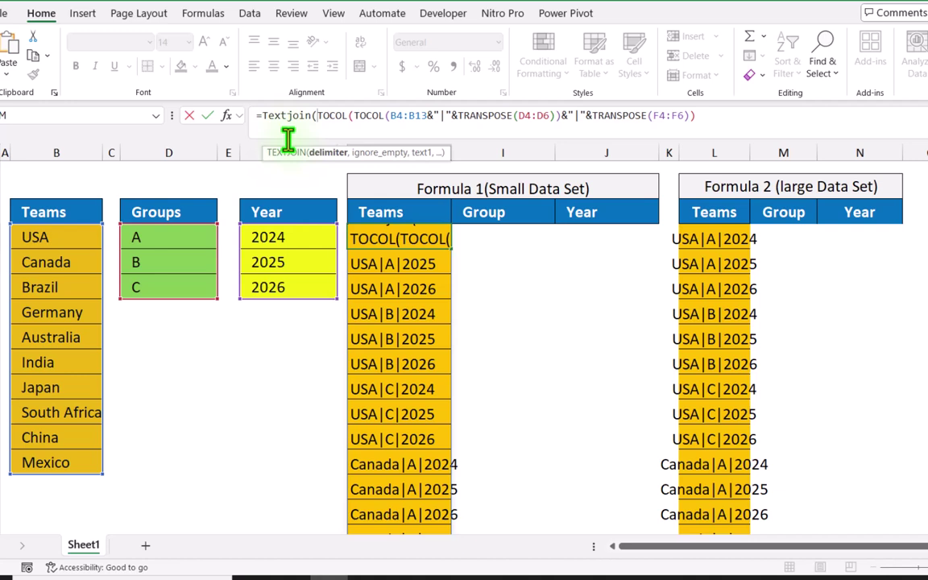
type("\",\",")
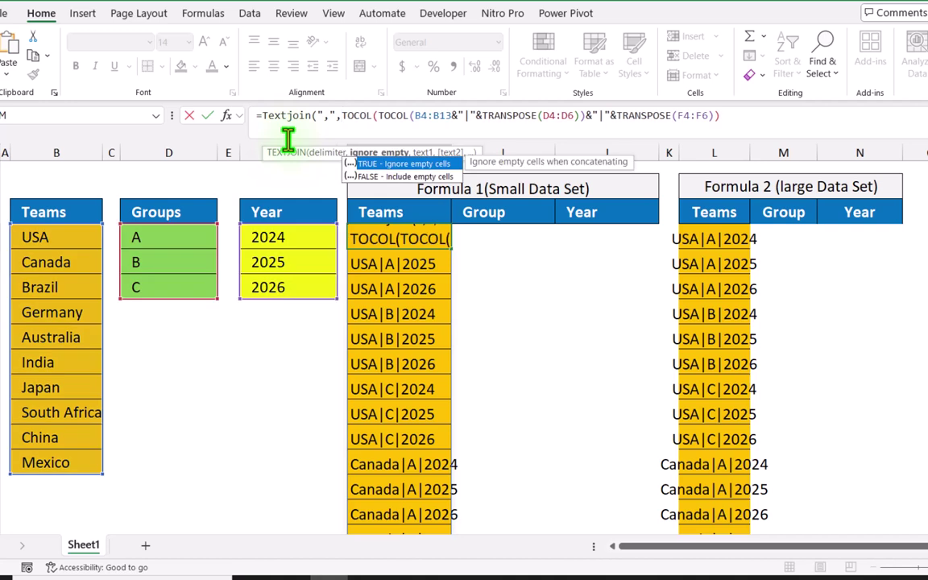
type("true")
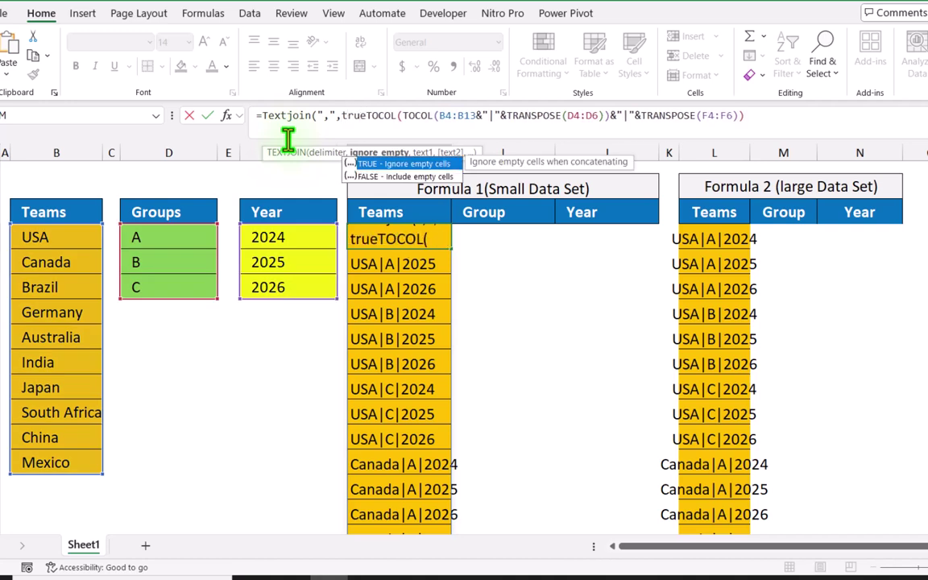
type(",")
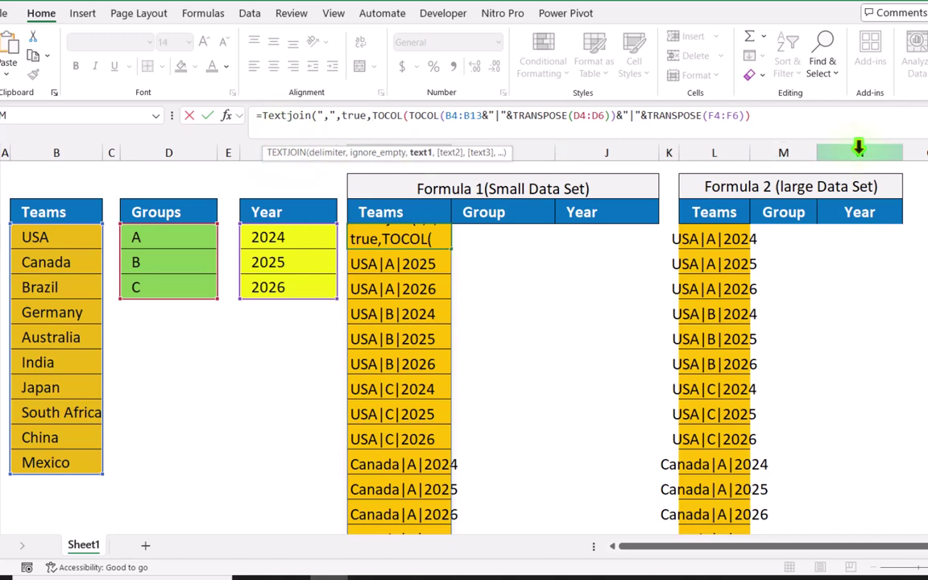
left_click(805, 118)
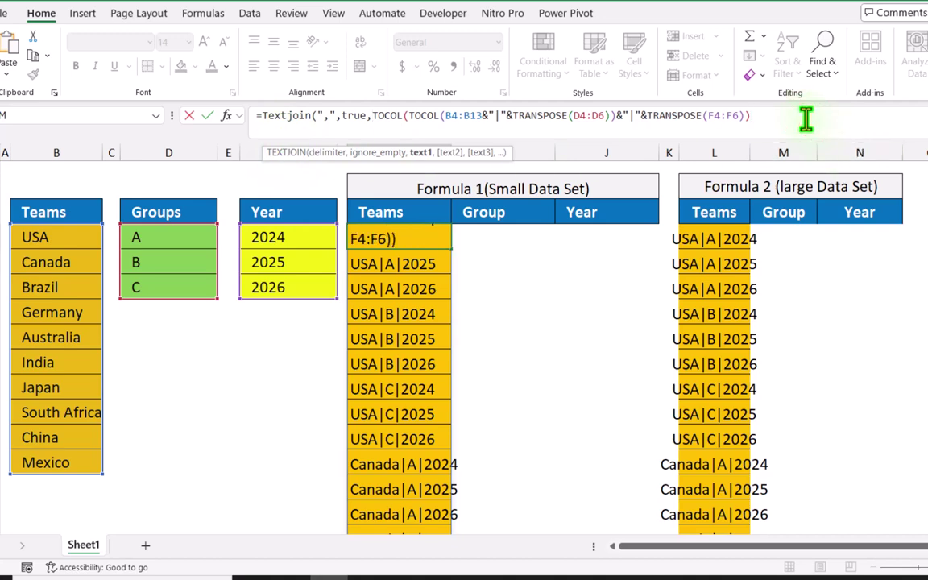
key("Return")
- Wrap that in TEXTSPLIT(…,"|",",") to split combos into Teams, Group and Year columns
left_click(359, 235)
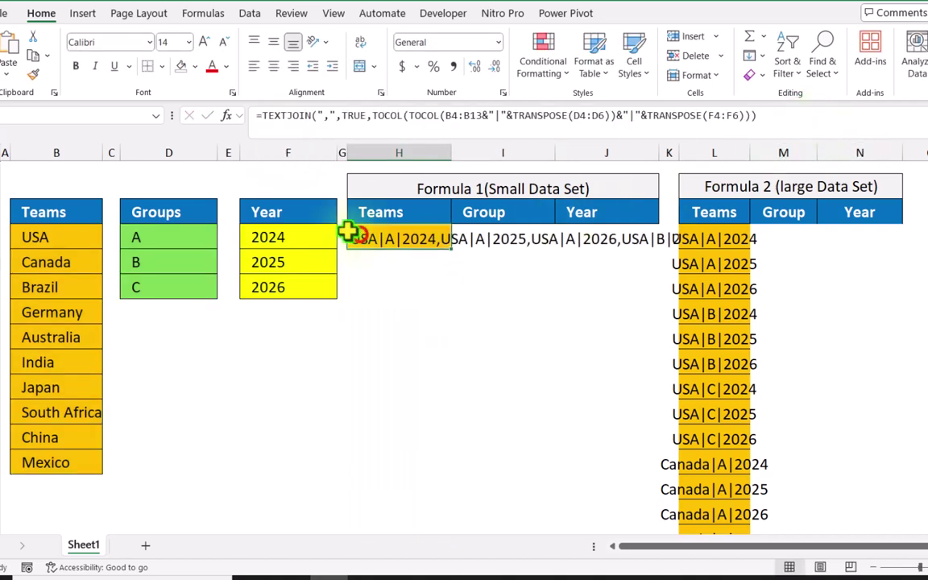
left_click(261, 115)
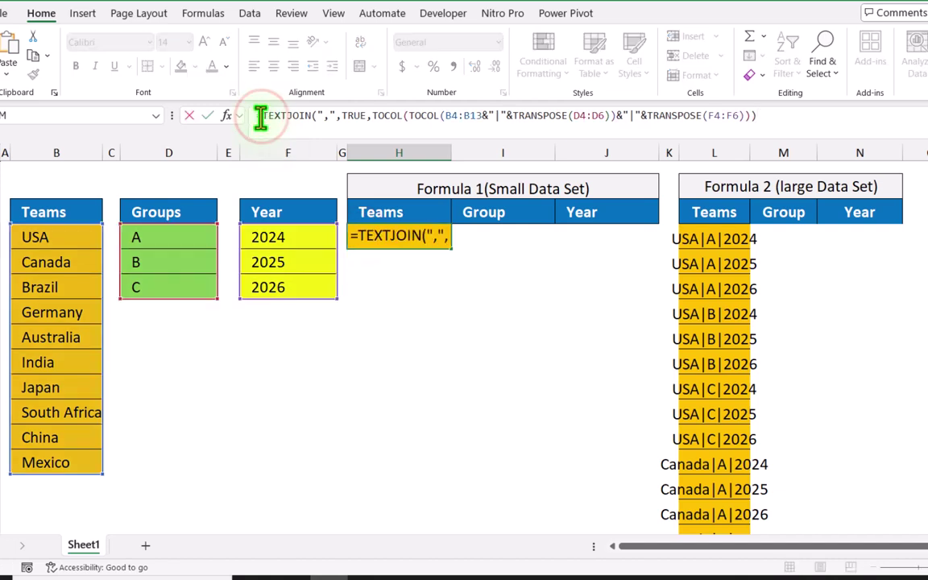
type("textsplit")
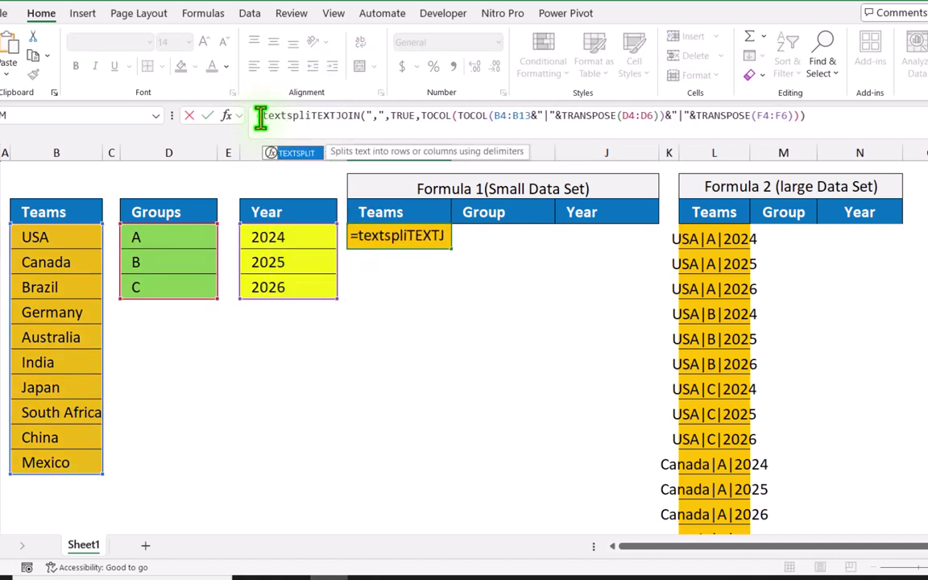
type("(")
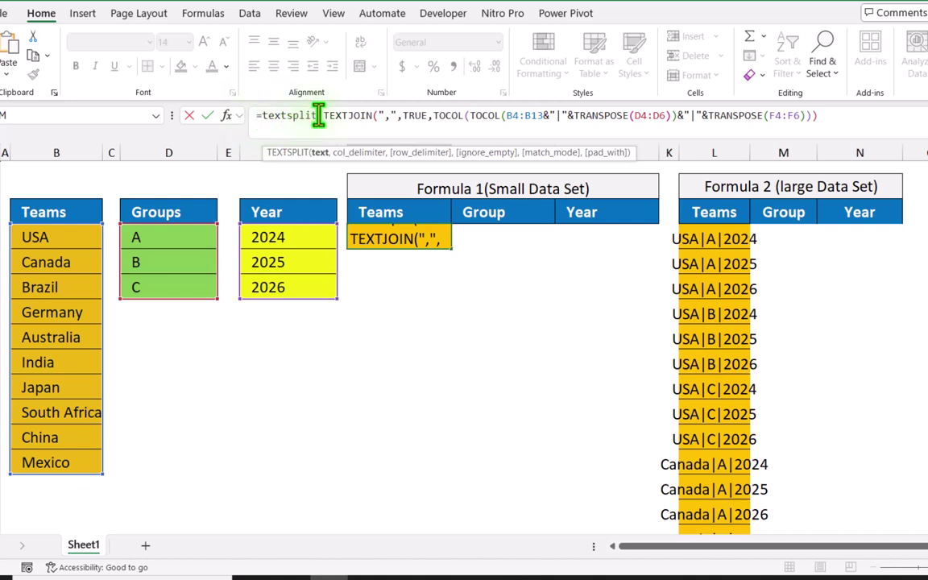
left_click_drag(325, 115, 849, 116)
left_click(847, 117)
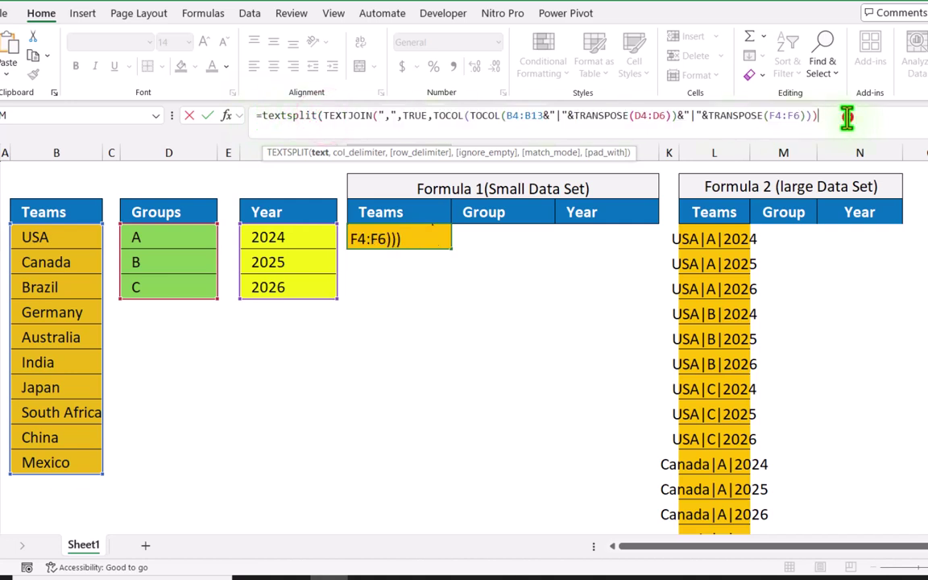
type(",\"|")
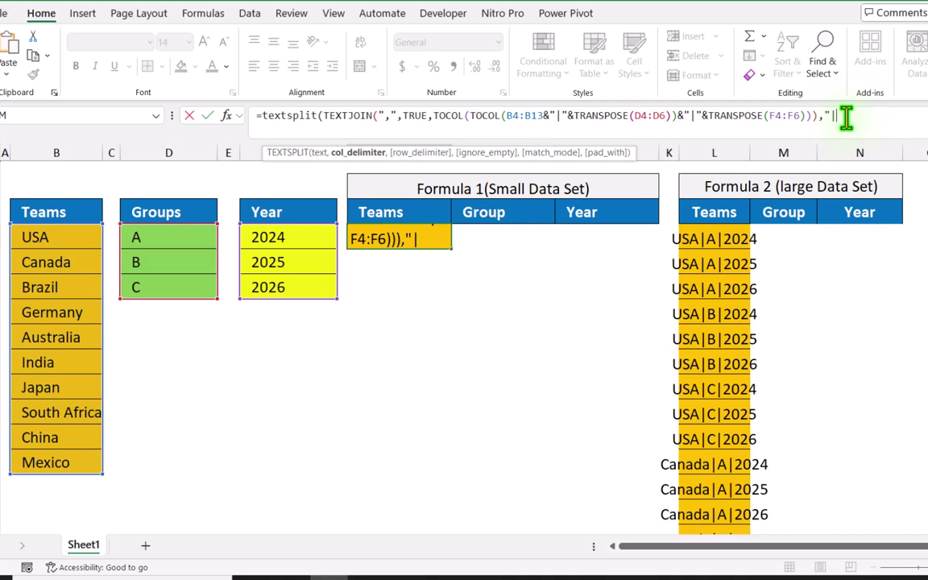
type("\",\",\"")
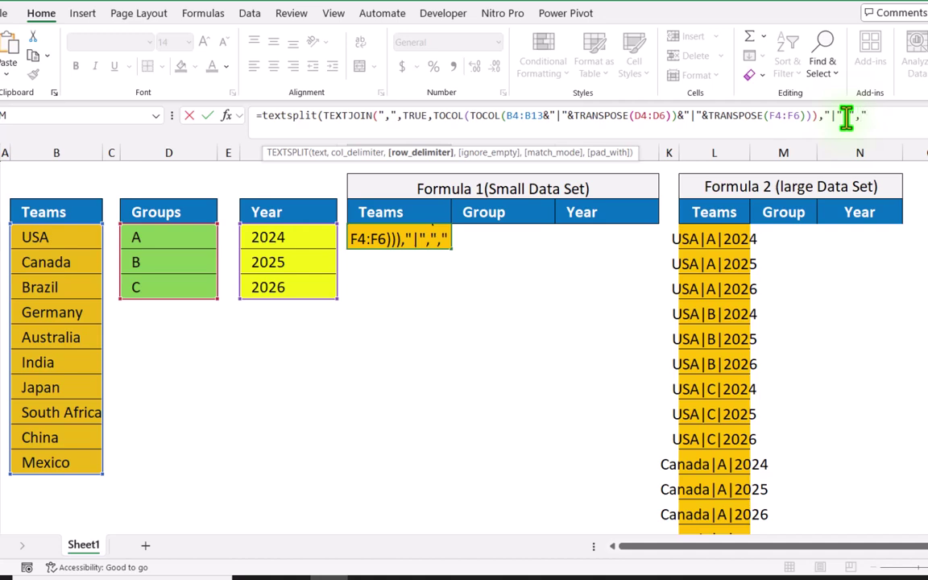
type(")")
key("Return")
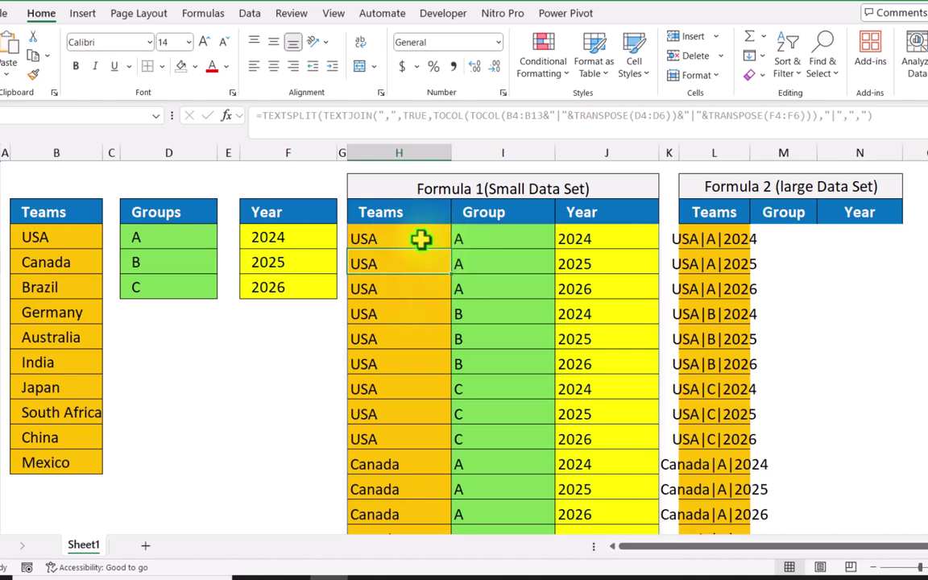
- Enlarge the formula bar for L4 and move its TOCOL formula onto a second line
left_click(714, 239)
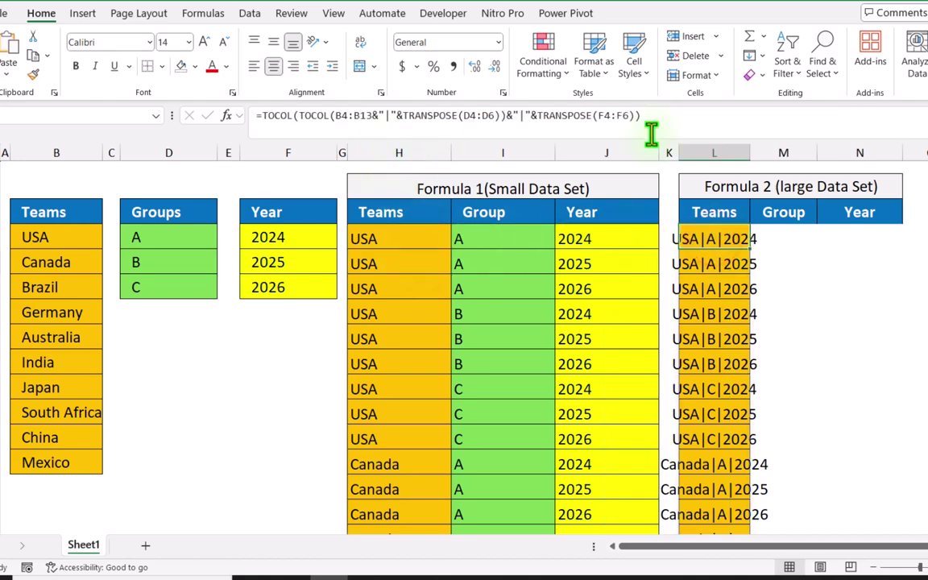
left_click_drag(626, 141, 626, 198)
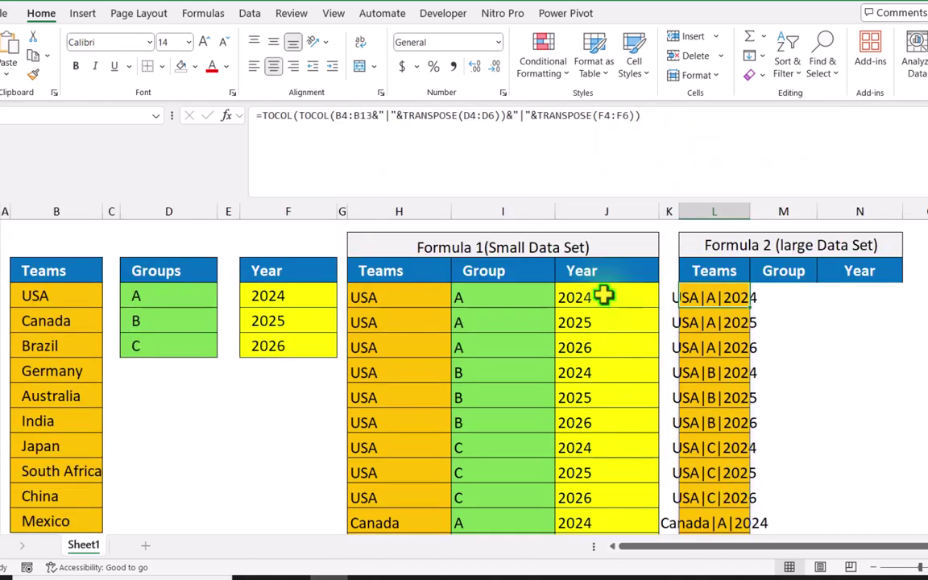
left_click(262, 117)
key("alt+Return")
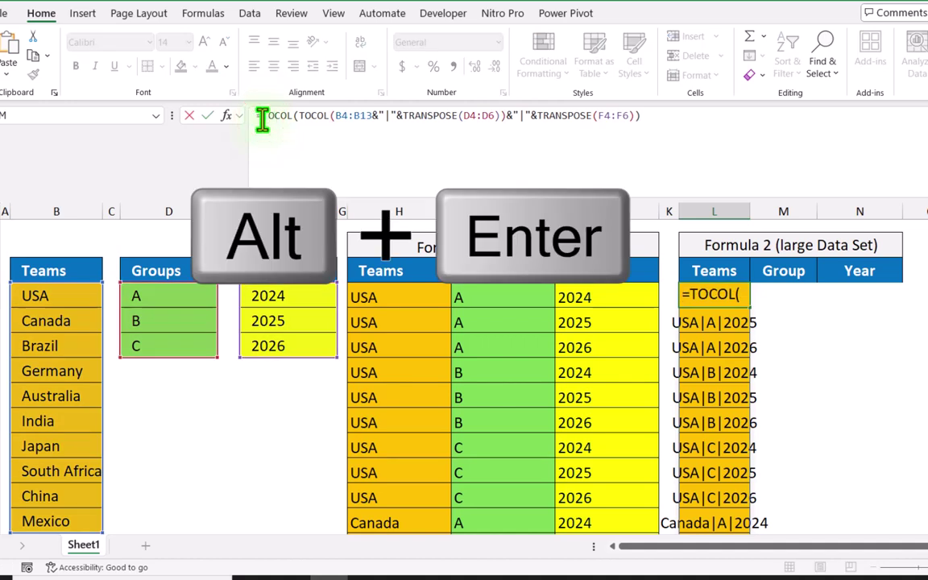
key("alt+Return")
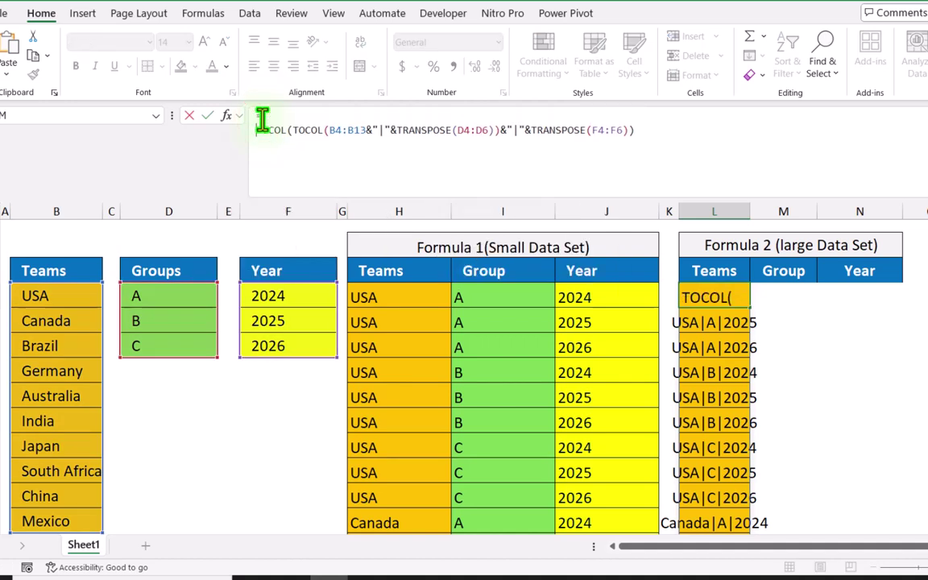
left_click(263, 116)
- Insert REDUCE("", before the TOCOL line and end that line with a comma and a new line
type("r")
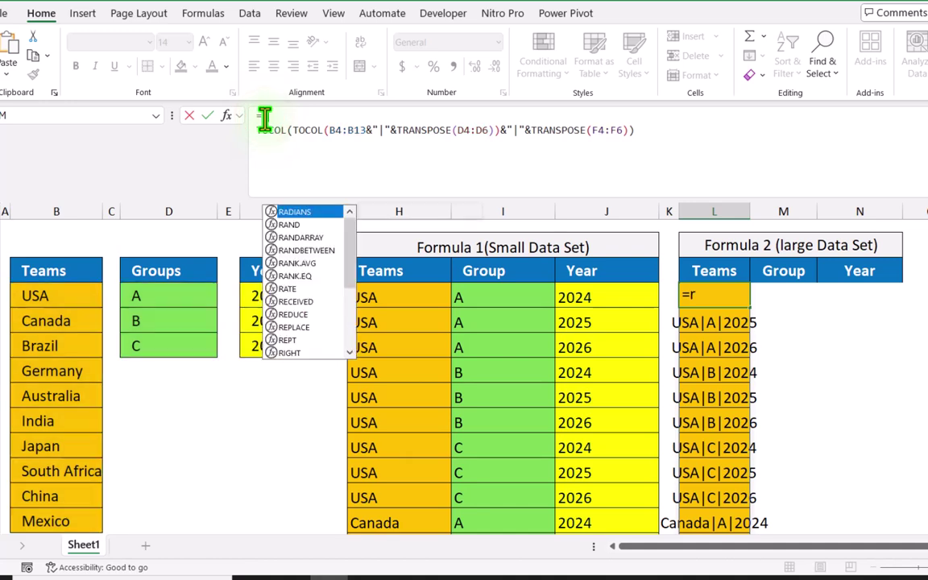
type("educe(")
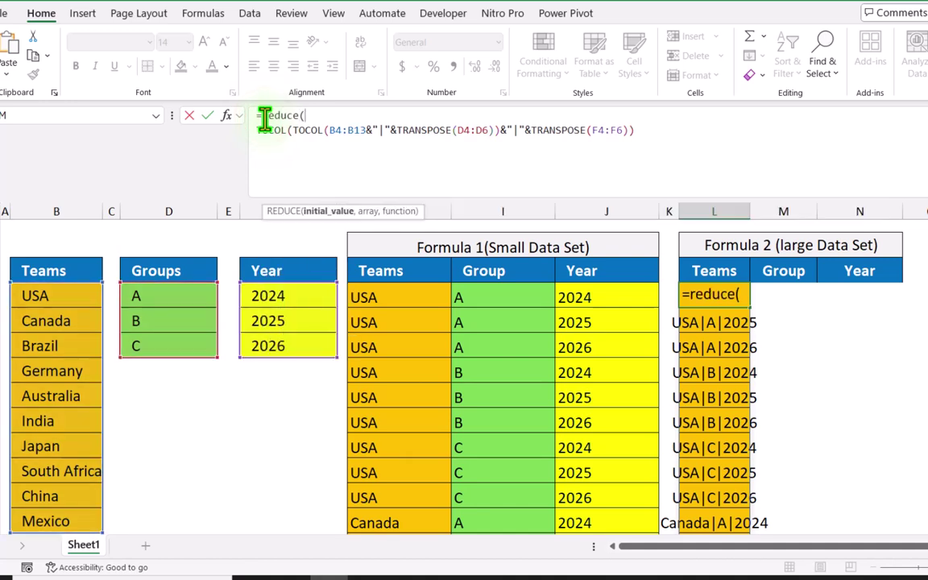
type("\"\",")
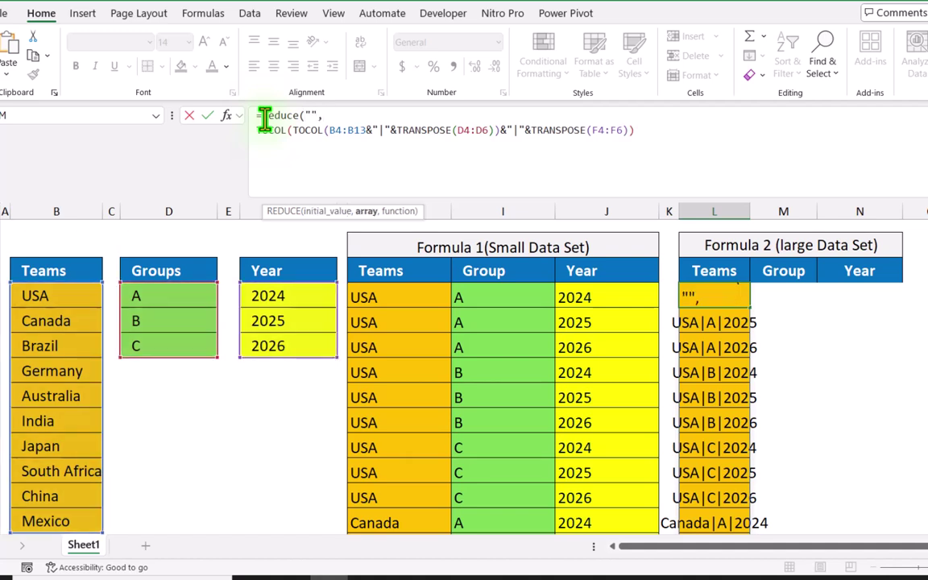
left_click_drag(255, 130, 704, 147)
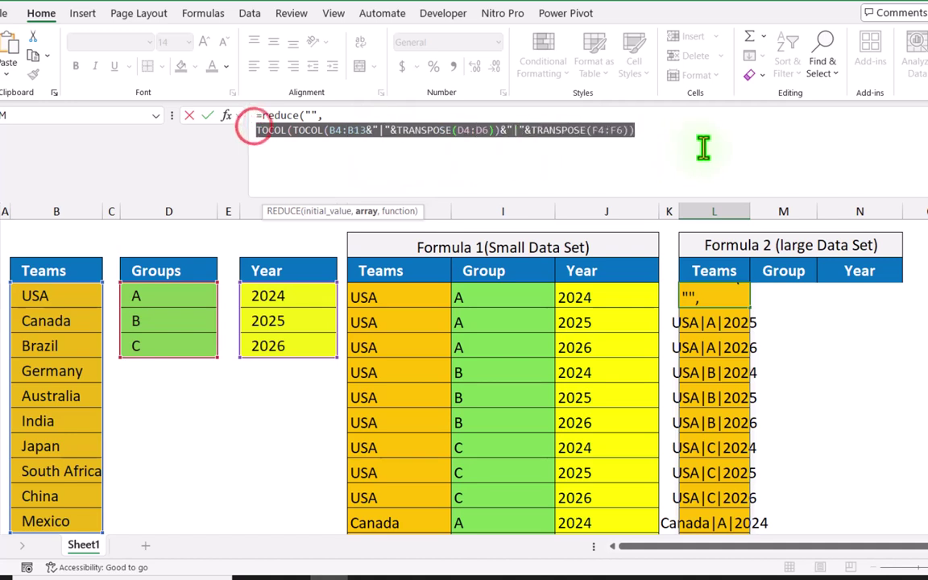
left_click(667, 125)
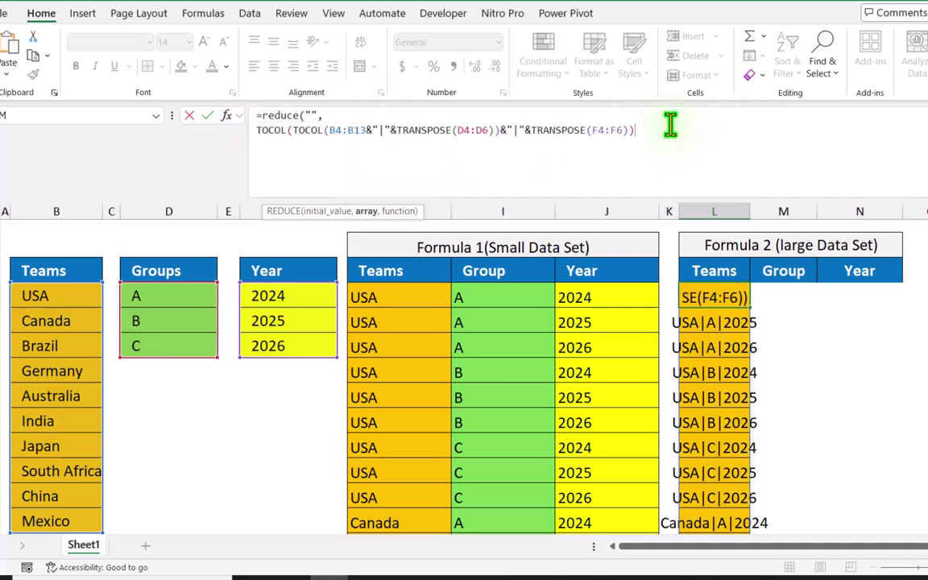
type(",")
key("alt+Return")
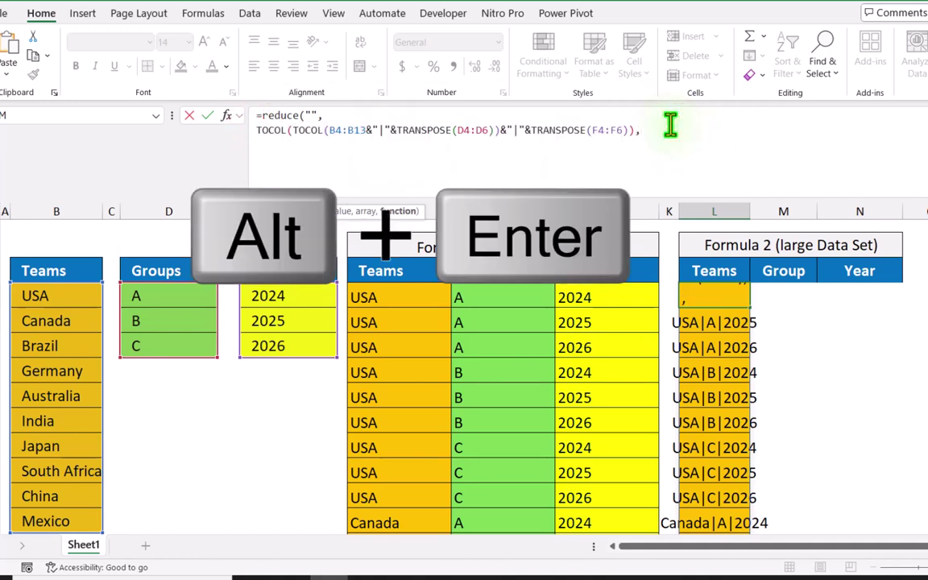
- Finish with LAMBDA(a,arr,VSTACK(a,TEXTSPLIT(arr,"|"))) and commit, spilling Teams, Group, Year into L:N
type("la")
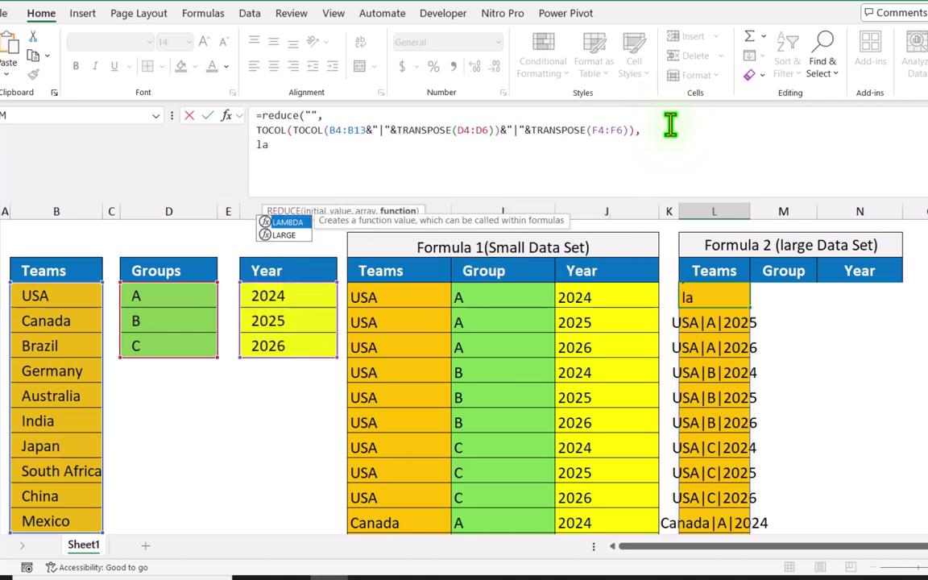
type("mbda(")
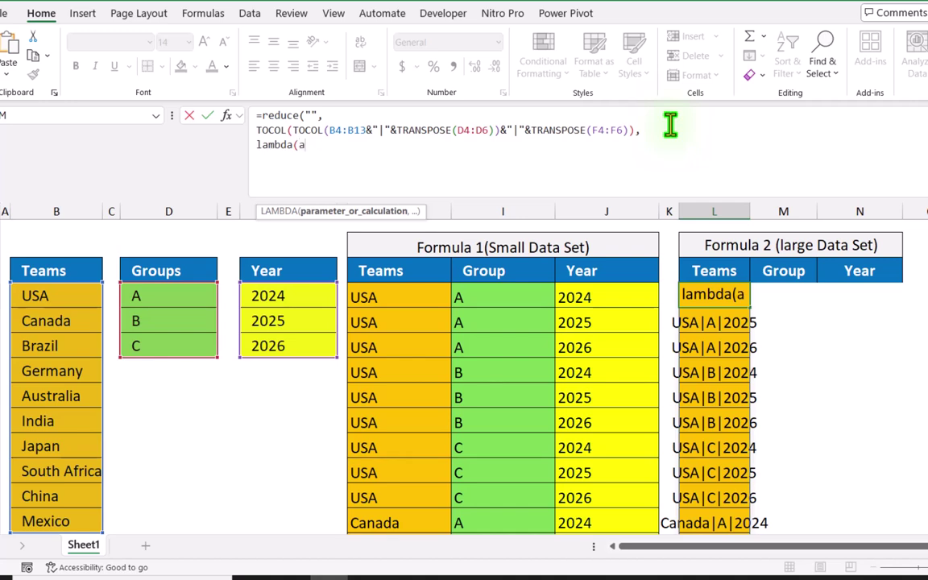
type("a,")
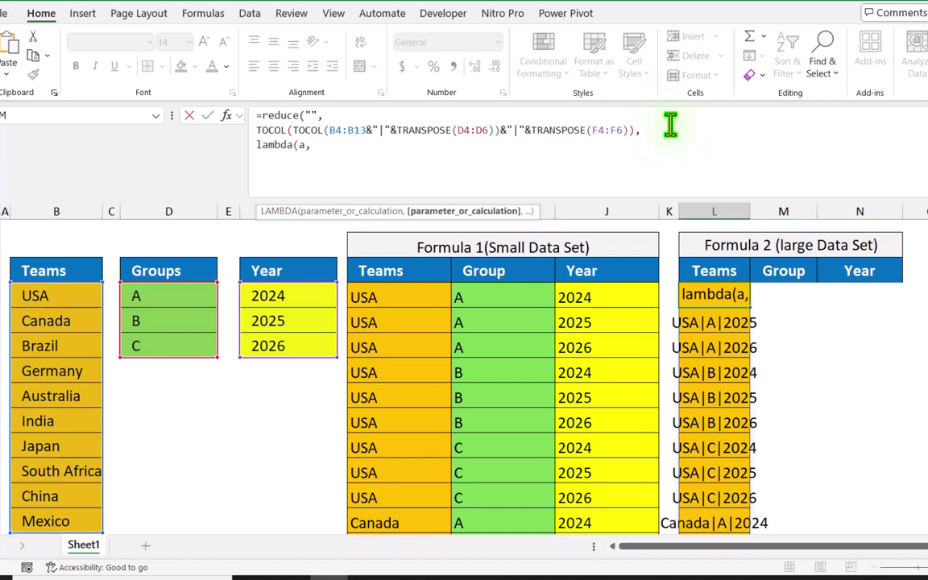
type("arr")
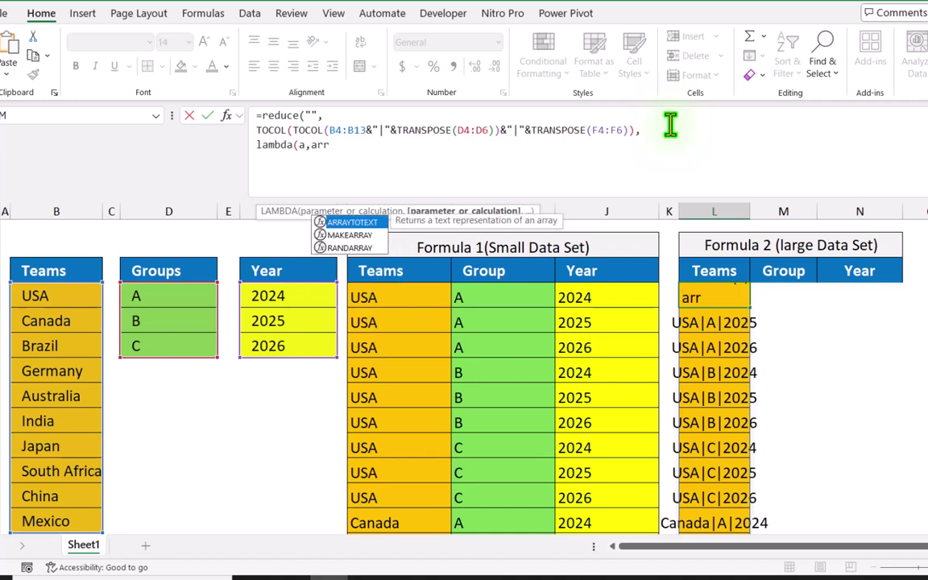
type(",")
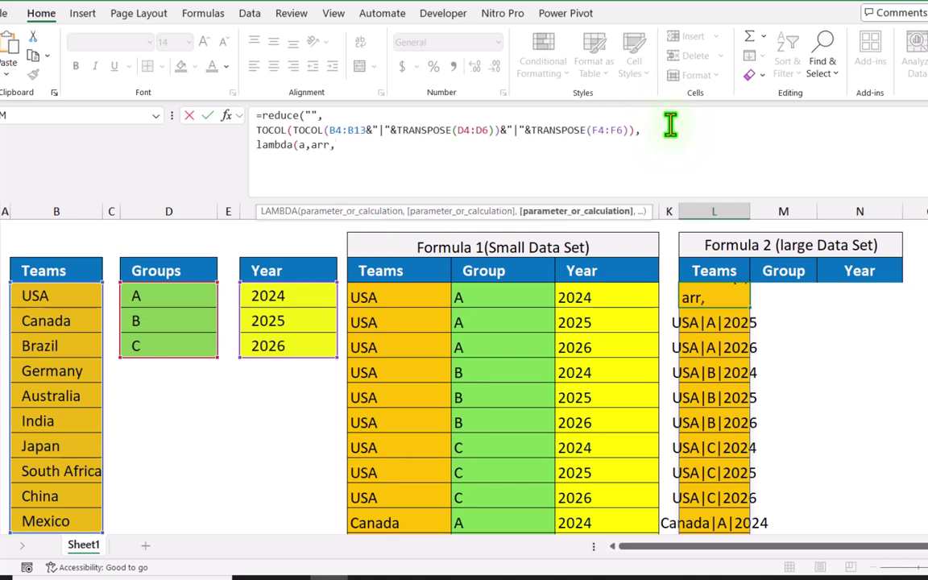
type("vstack")
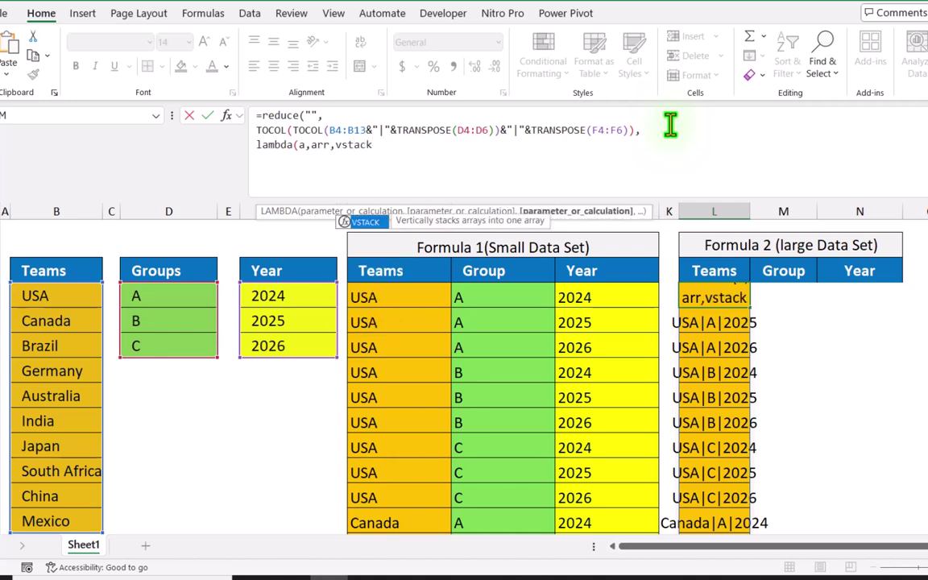
type("(")
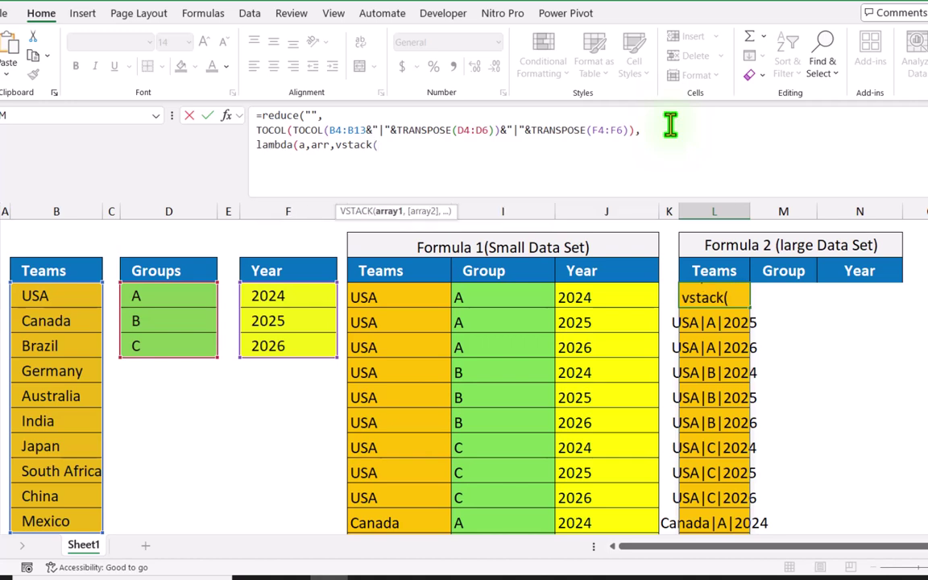
type("a")
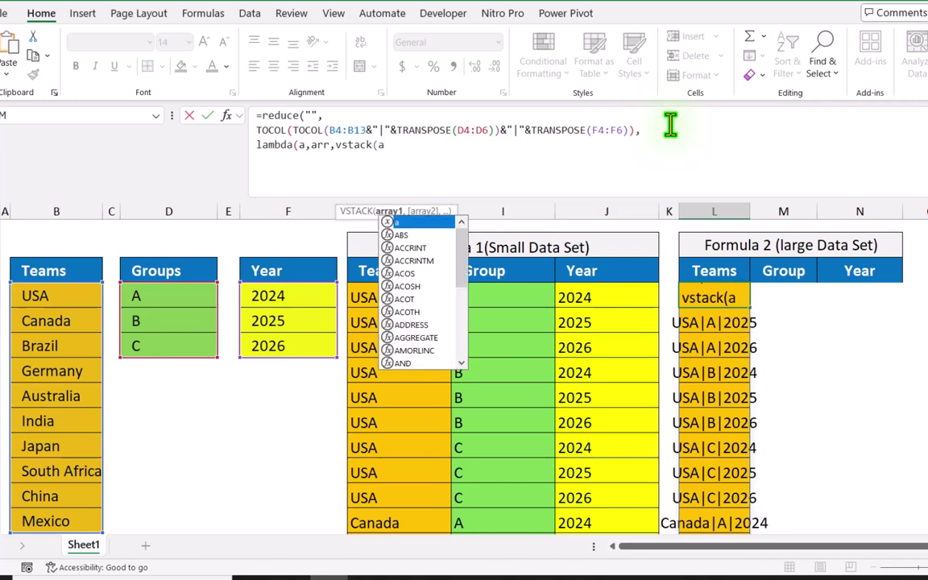
type(",")
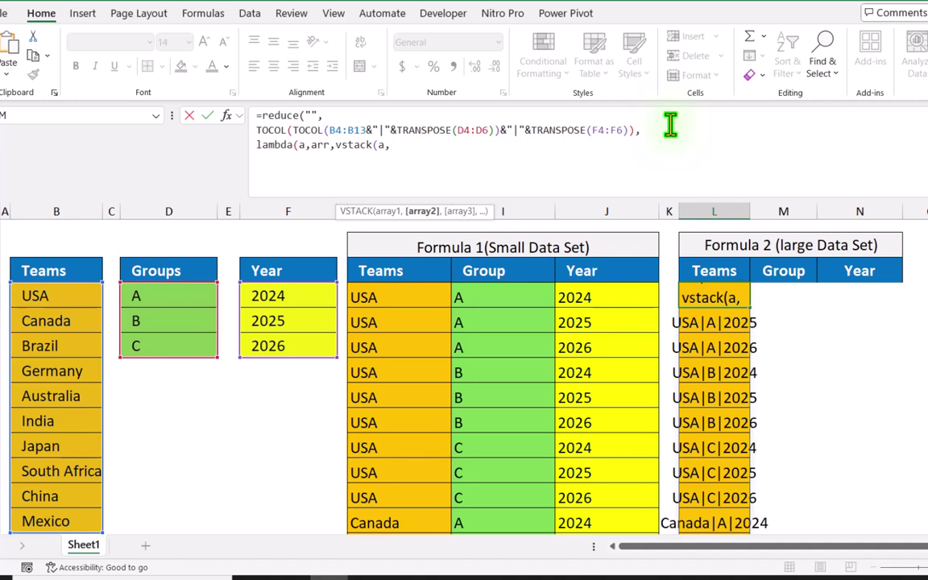
type("textsplit")
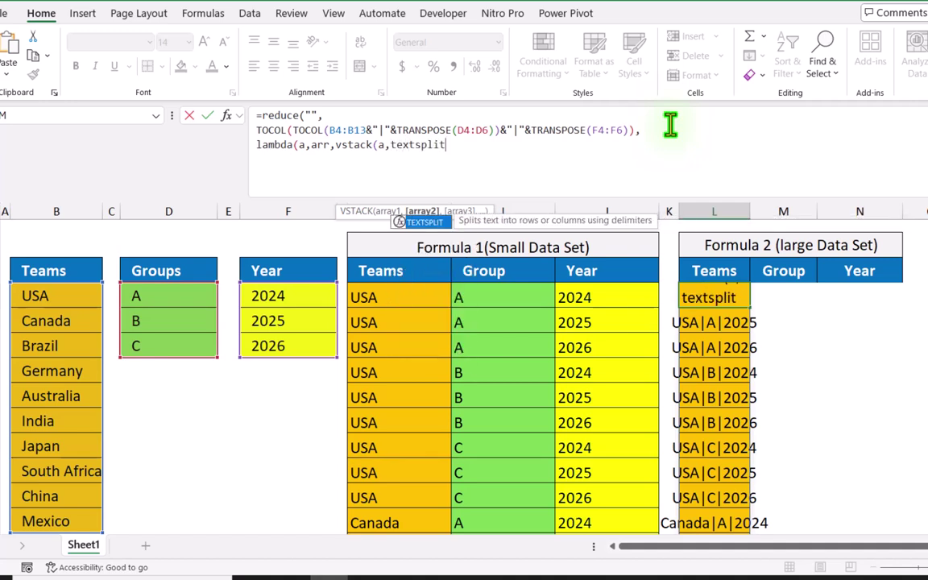
type("(")
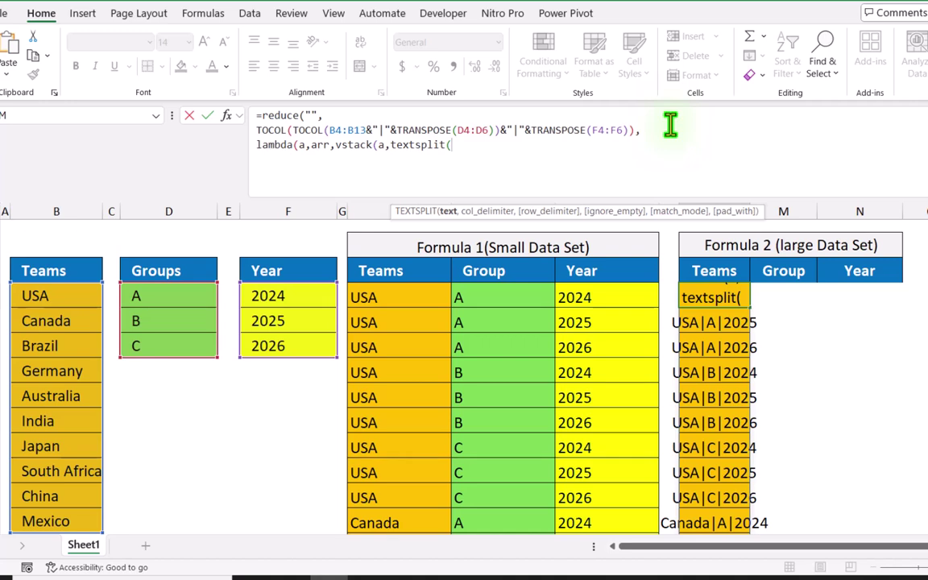
type("arr")
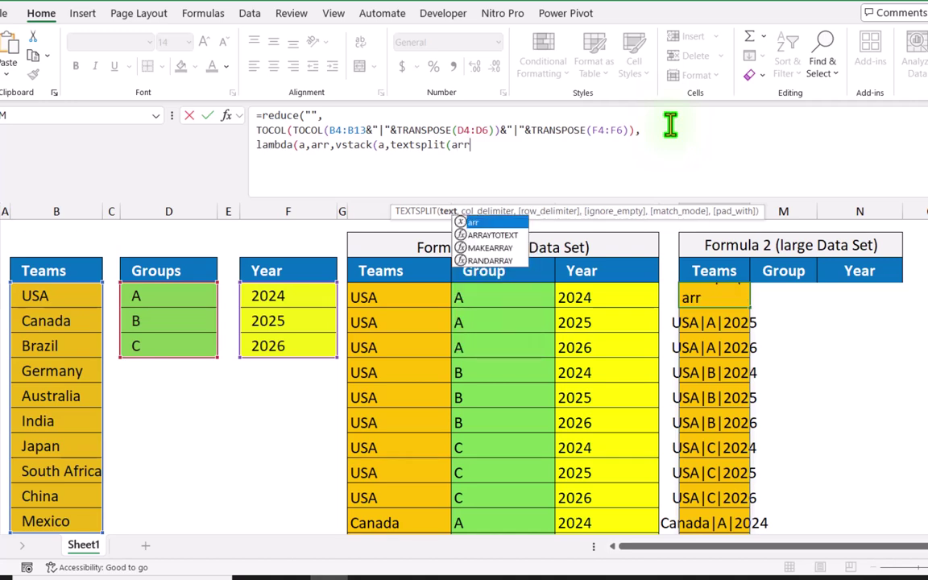
type(",")
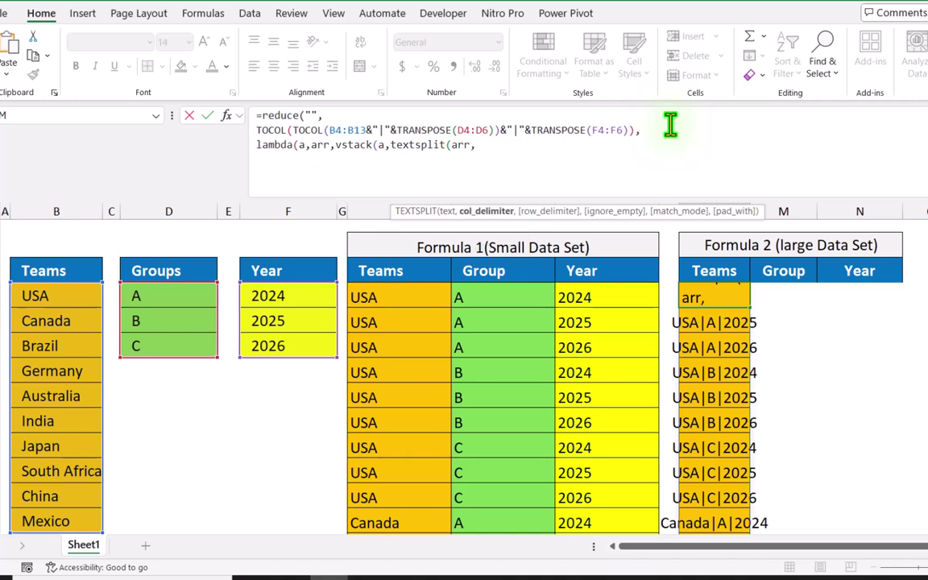
type("\"|\")")
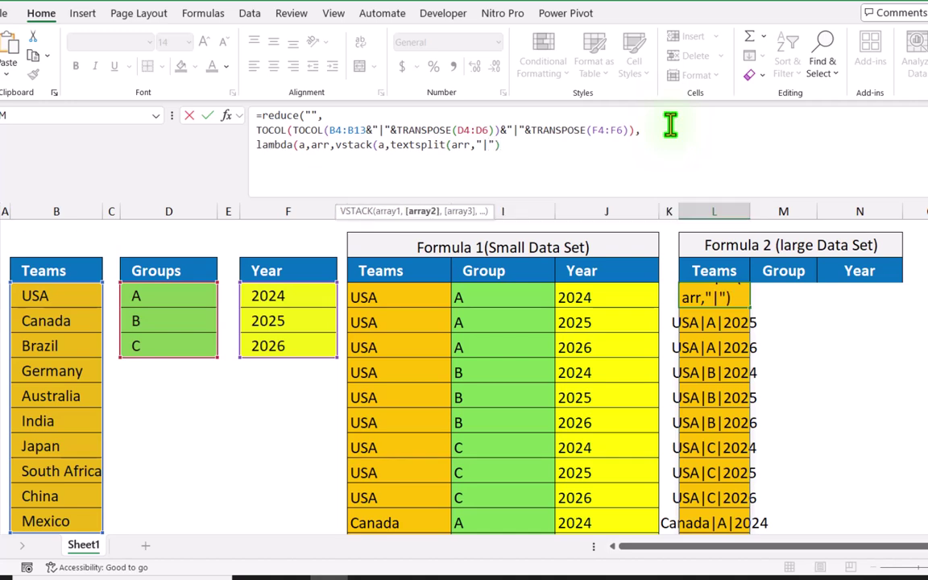
type(")))")
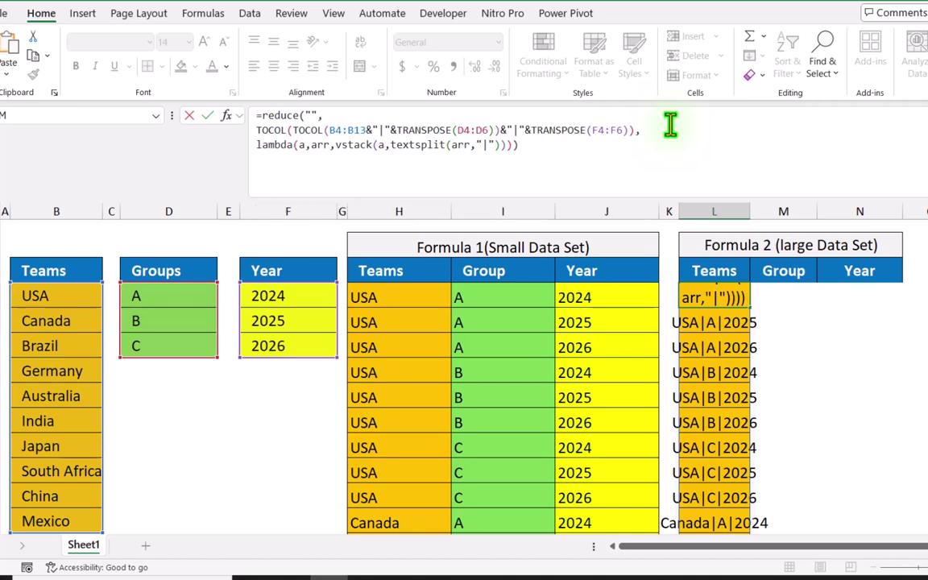
key("Return")
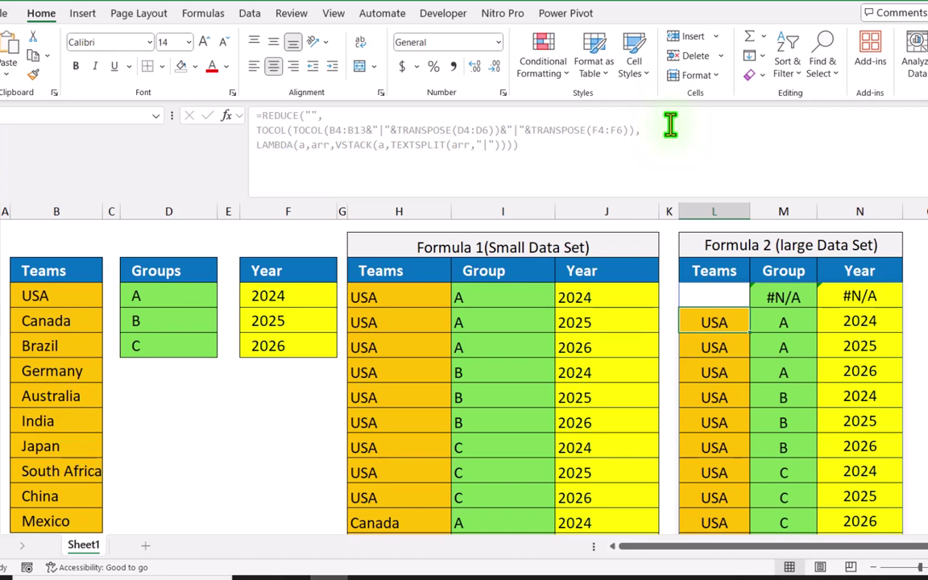
- Wrap the REDUCE formula in DROP(…,1) to remove the #N/A first row
left_click(703, 296)
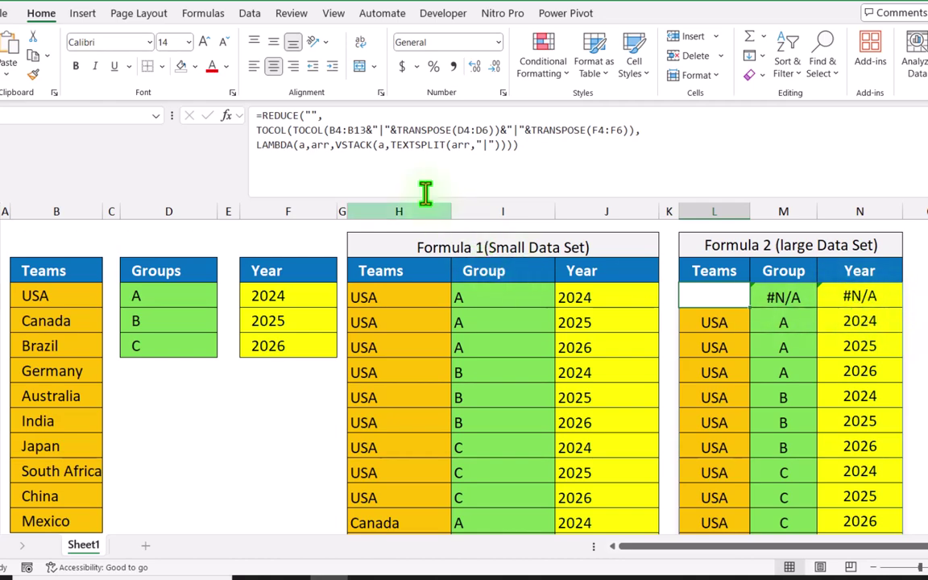
left_click(260, 116)
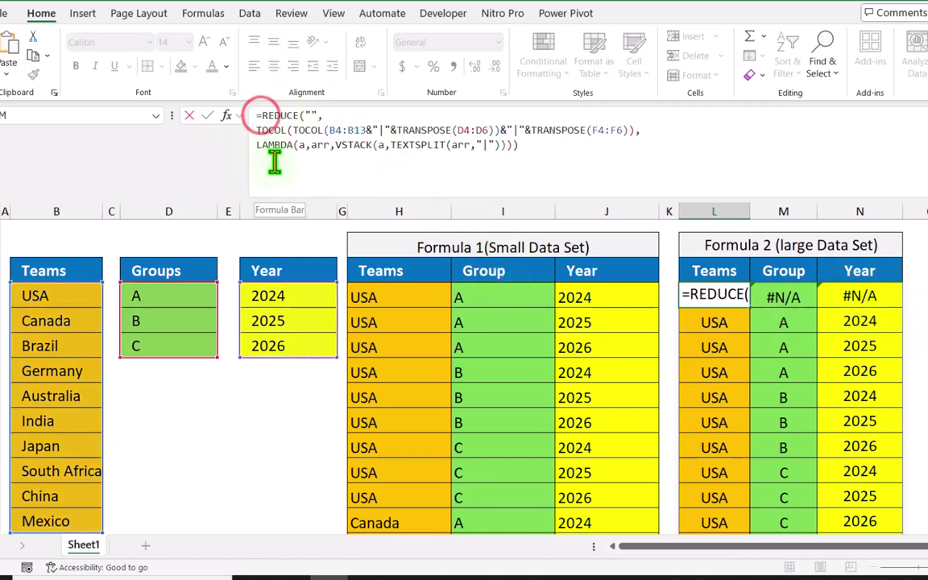
type("drop")
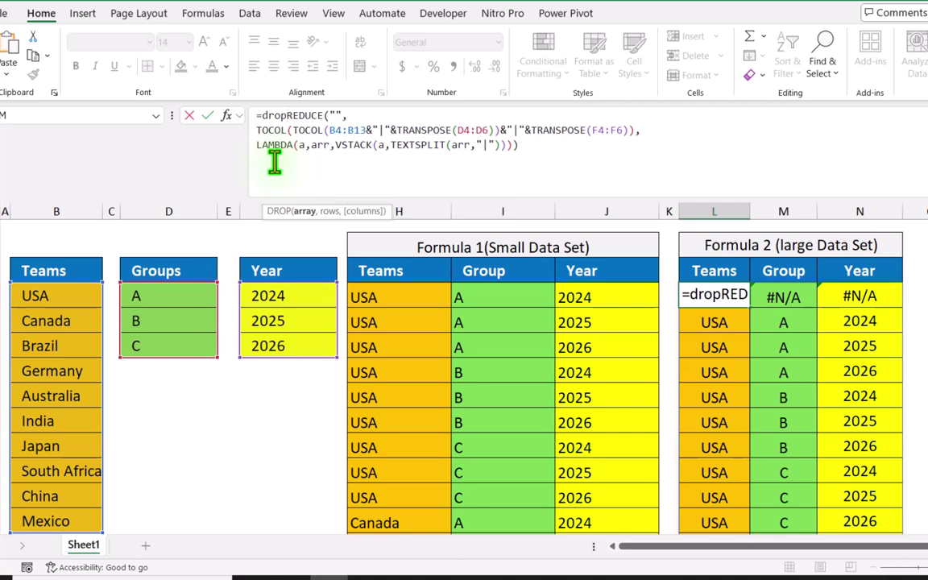
type("(")
left_click(532, 146)
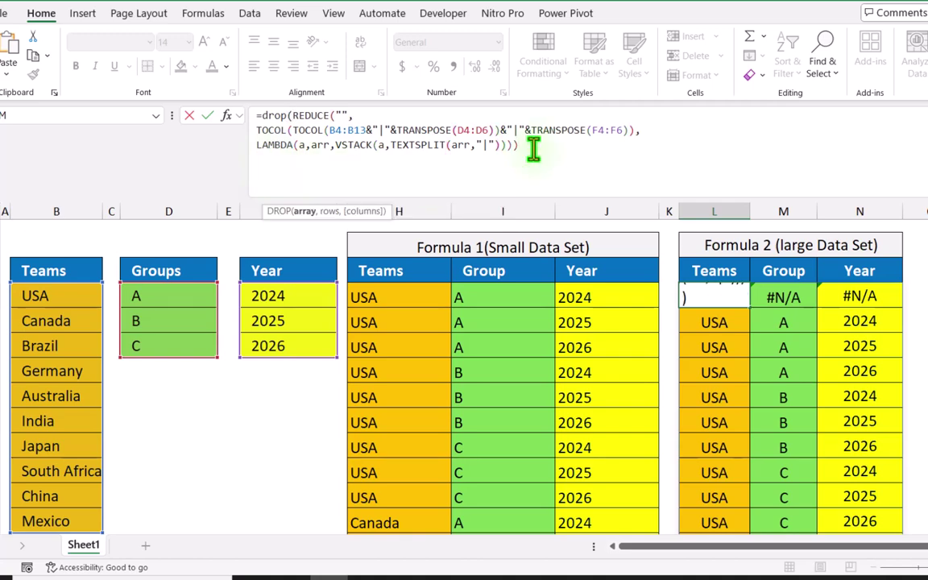
type(",1)")
key("Return")
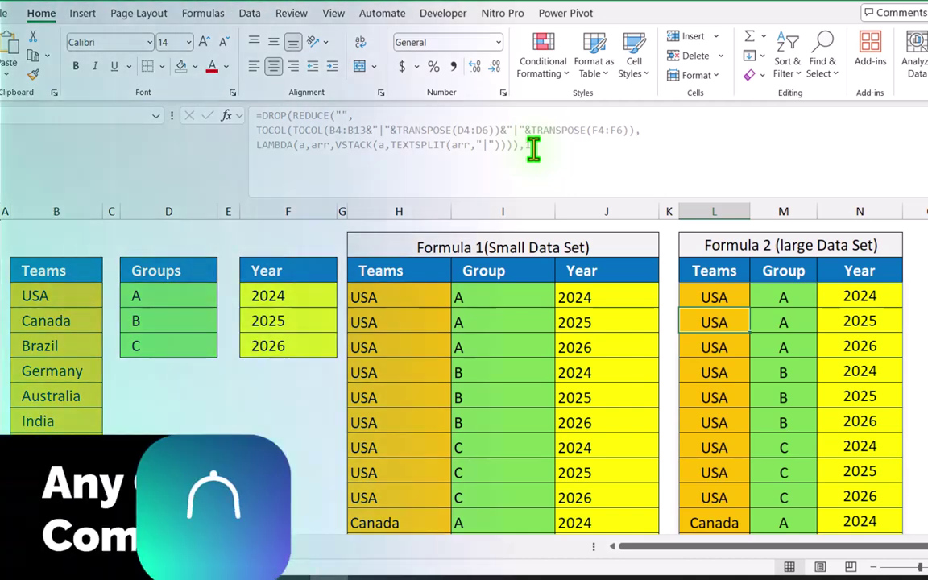